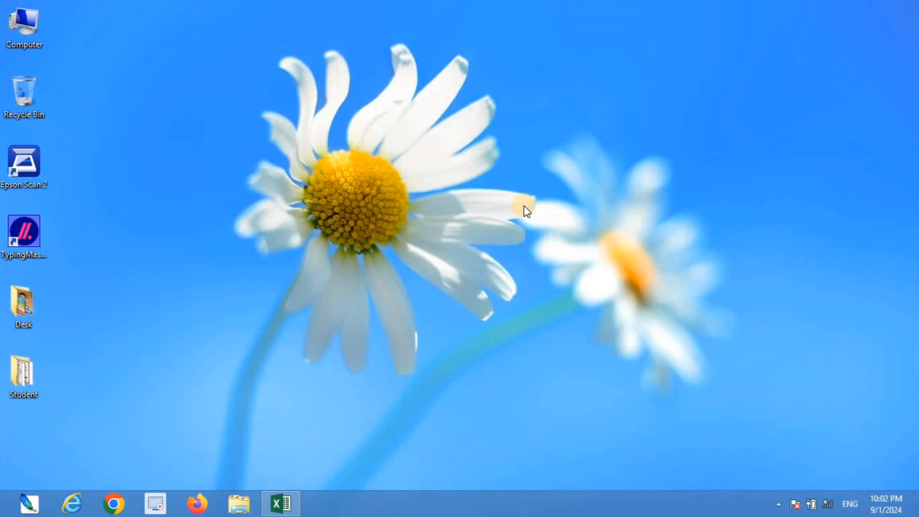
Restore the Book1 Excel window from the taskbar
left_click(280, 504)
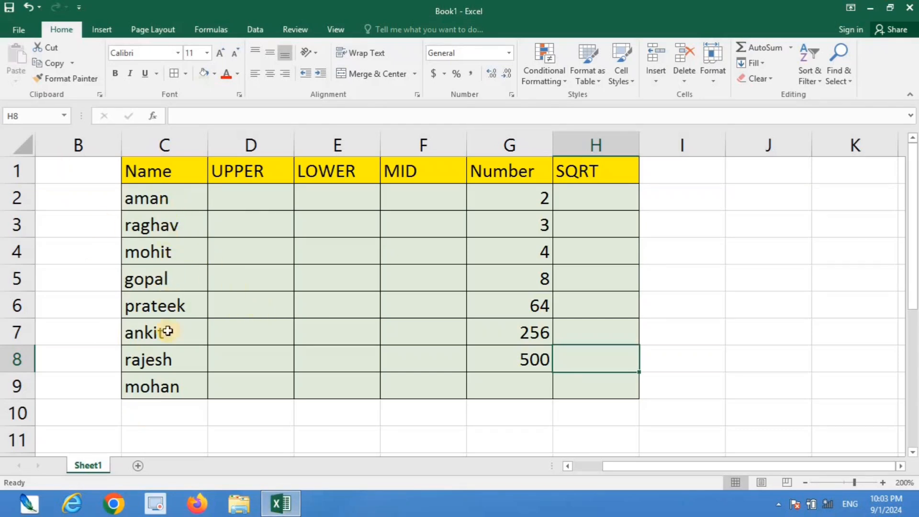
Enter =UPPER(C2) in D2 so aman shows as AMAN
left_click(241, 199)
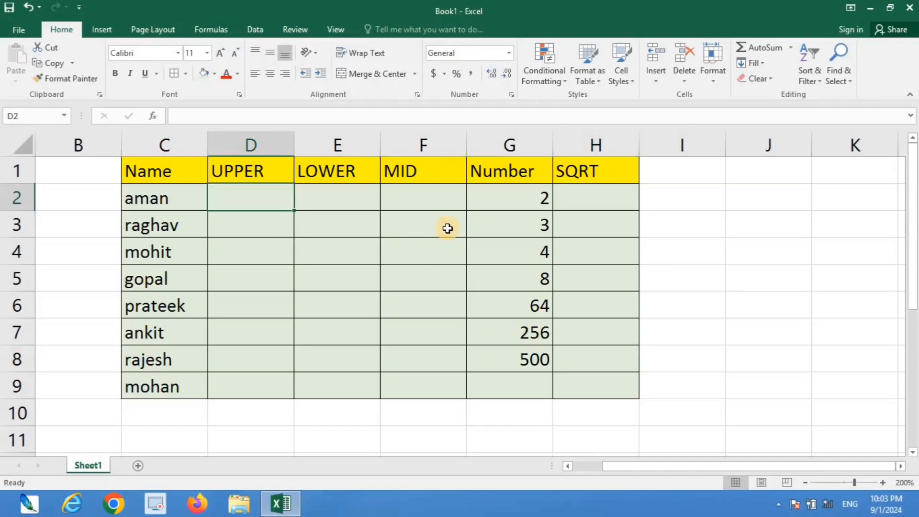
type("=")
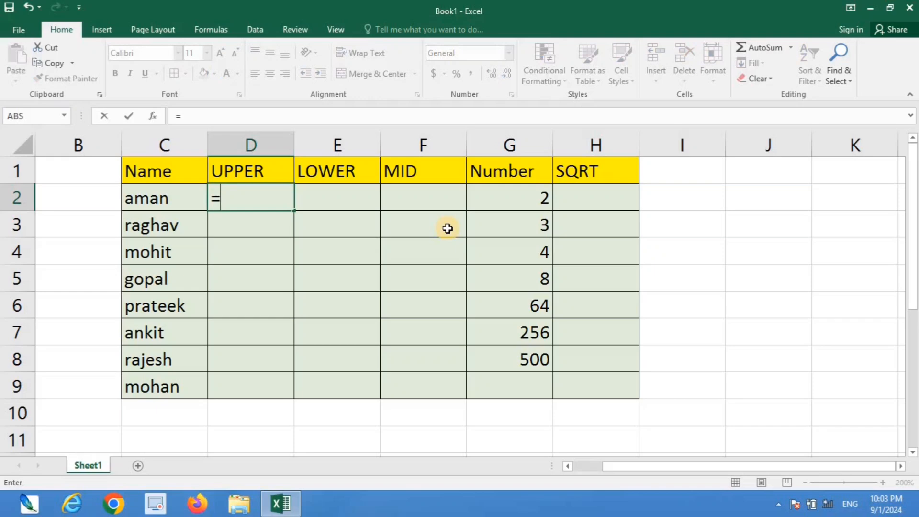
type("upp")
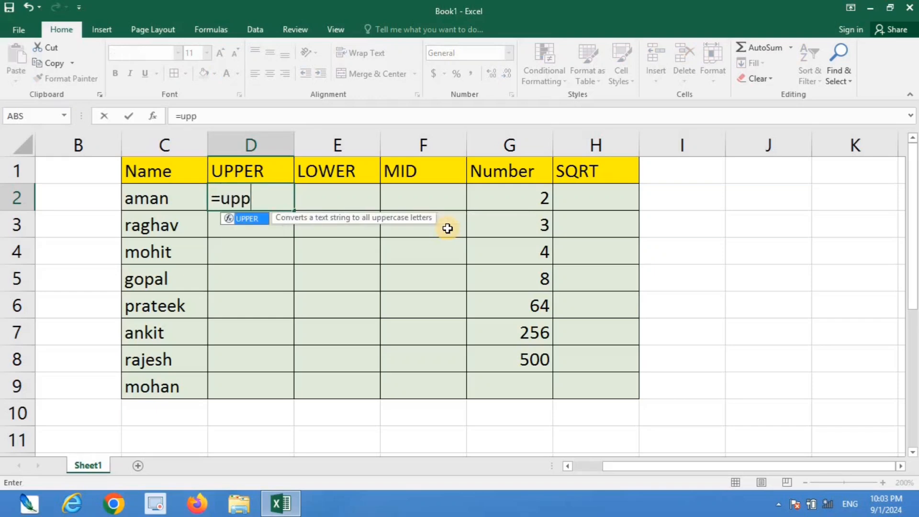
double_click(254, 221)
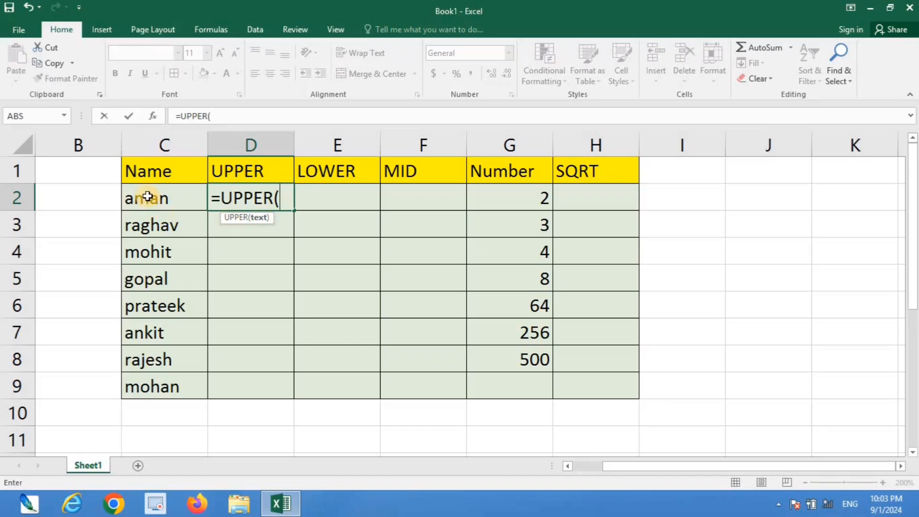
left_click(164, 198)
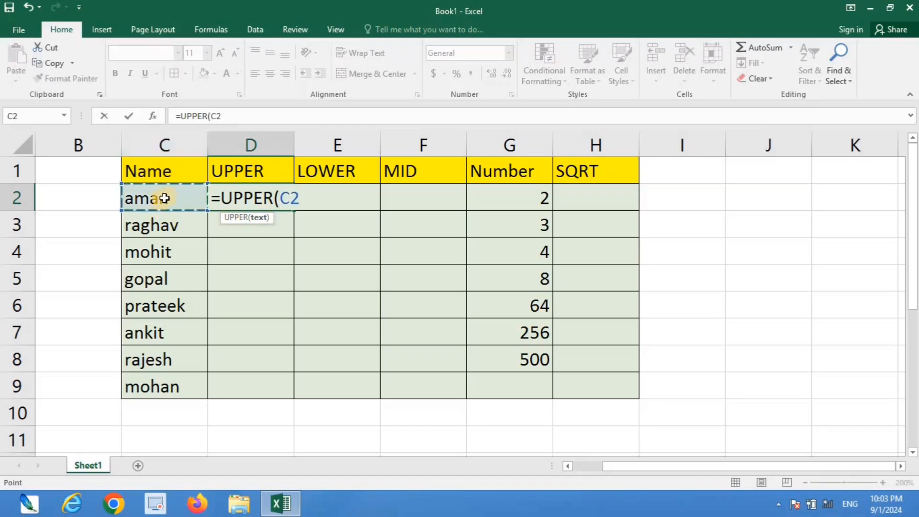
type(")")
key("Return")
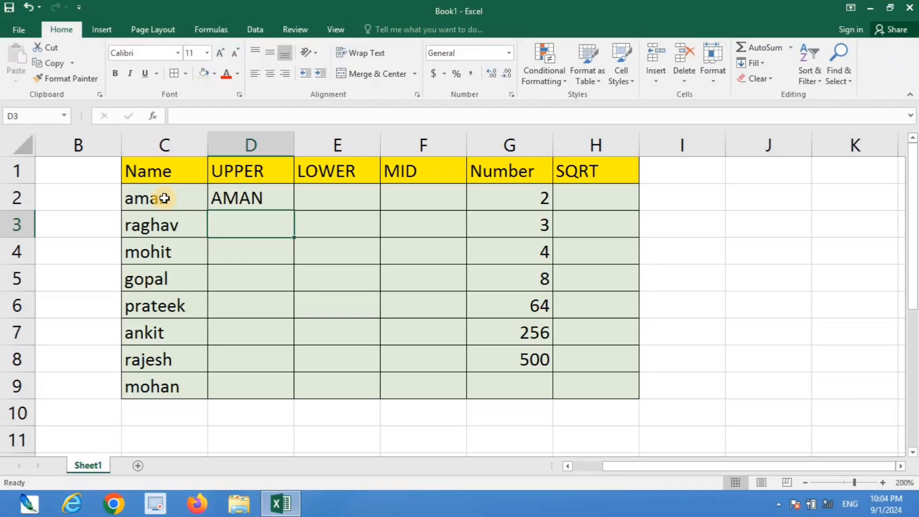
Enter =UPPER(C3) in D3 so raghav shows as RAGHAV
type("=")
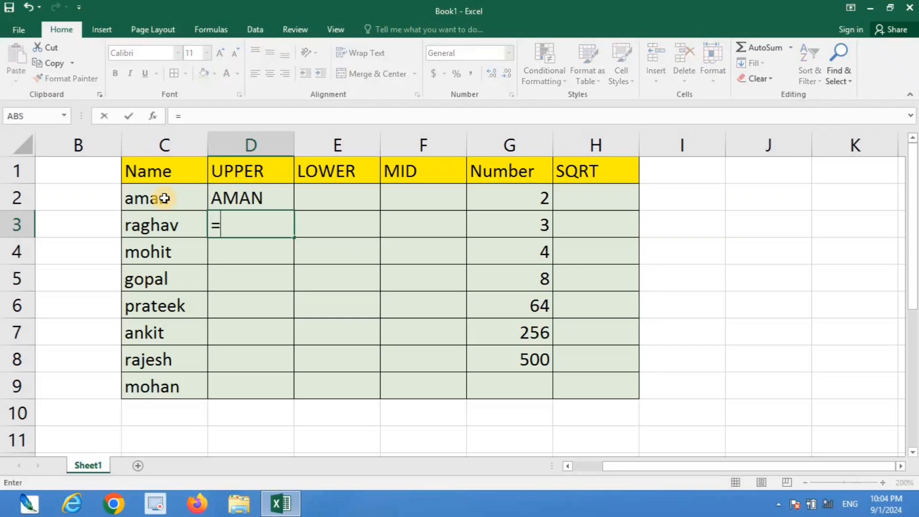
type("up")
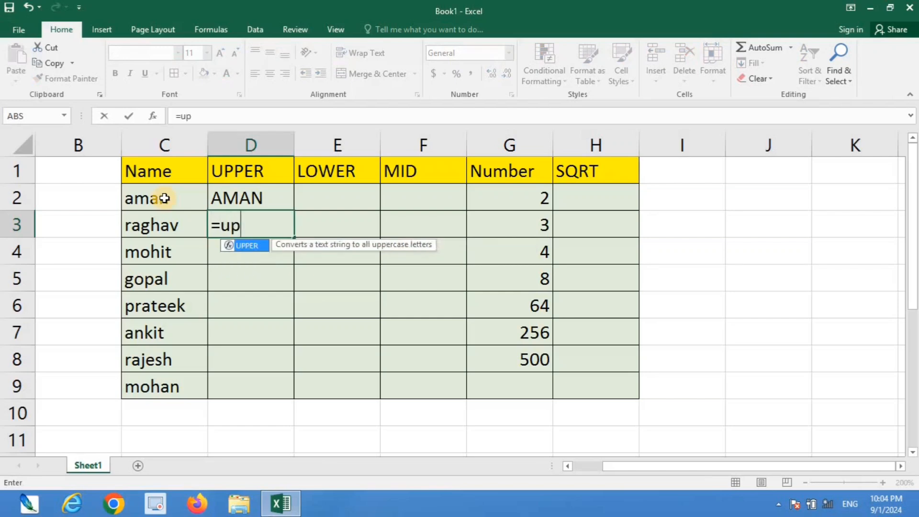
key("Tab")
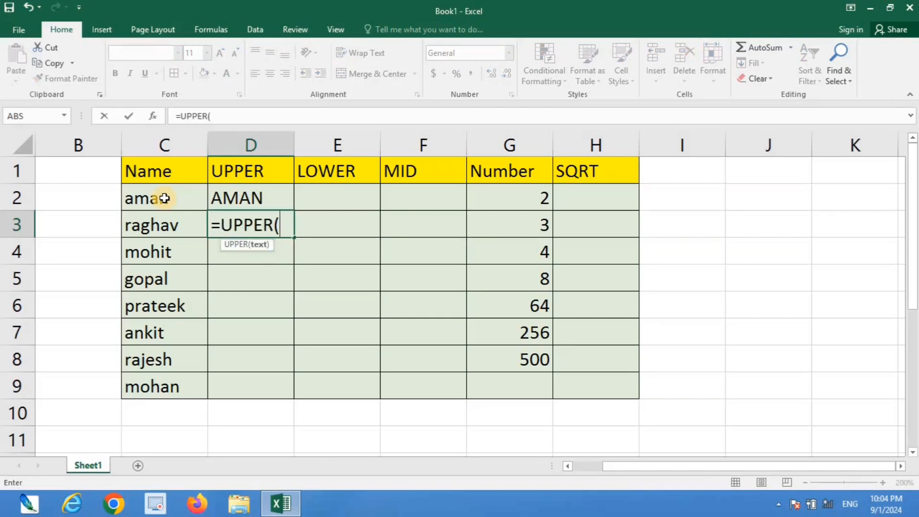
type("c")
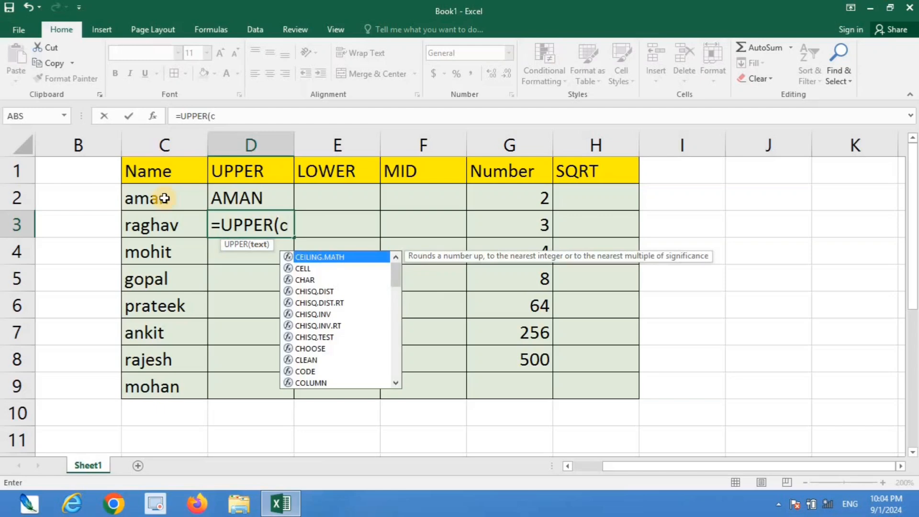
type("3)")
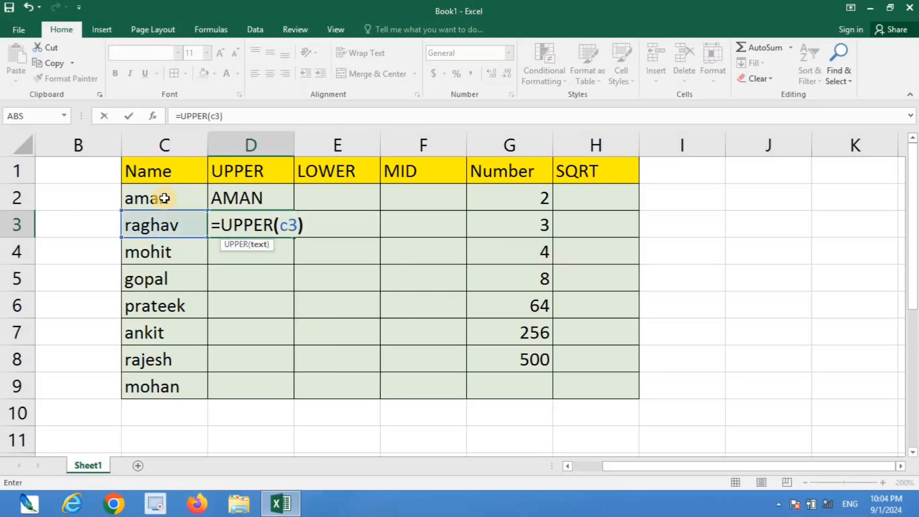
key("Return")
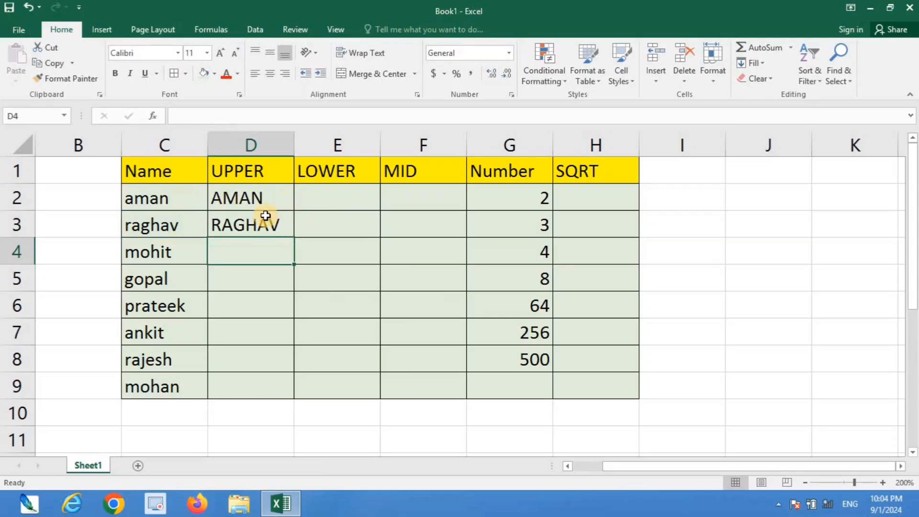
Enter =LOWER(C2) in E2 to show aman
left_click(323, 193)
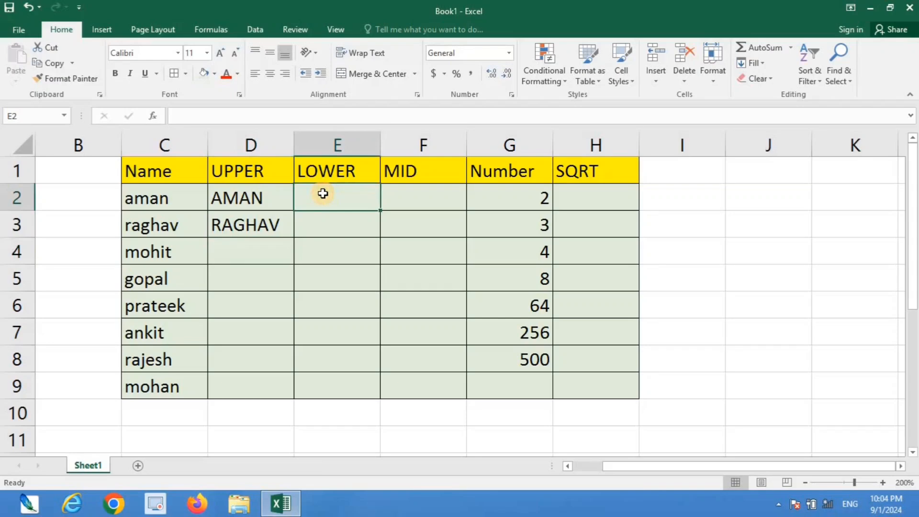
type("=l")
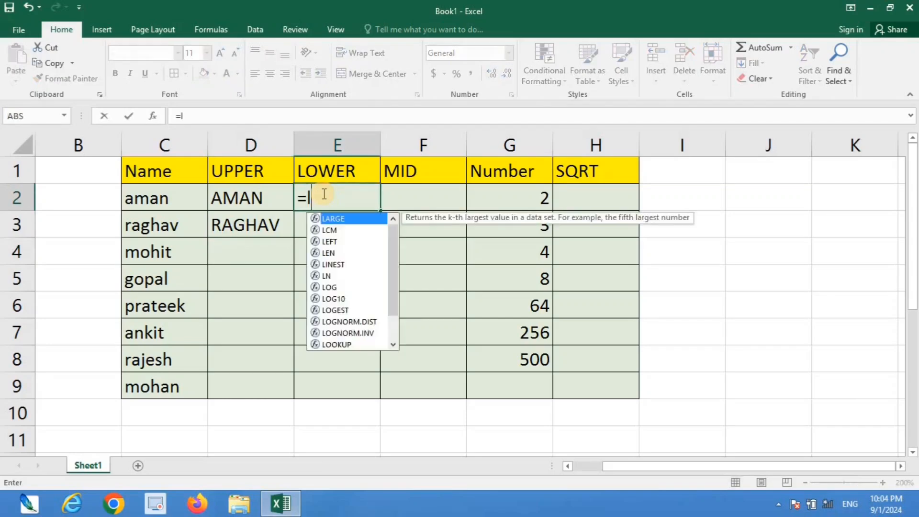
type("ower")
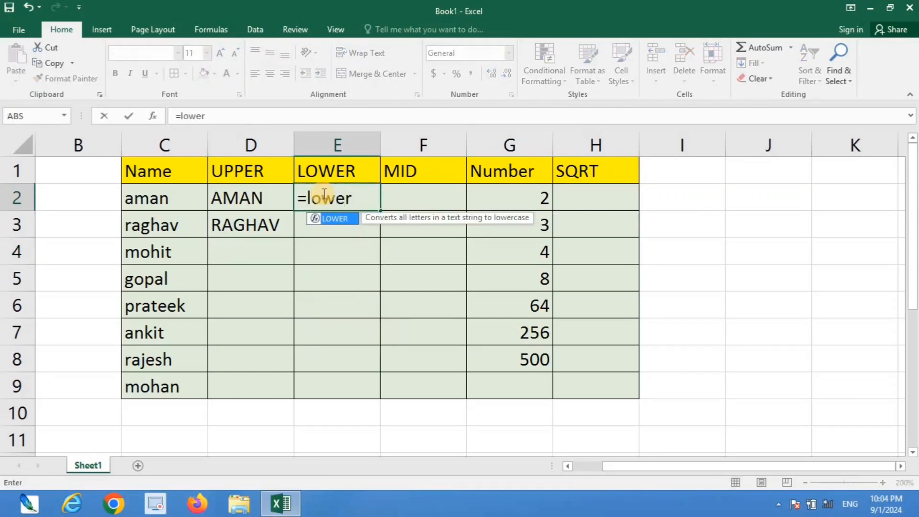
key("Tab")
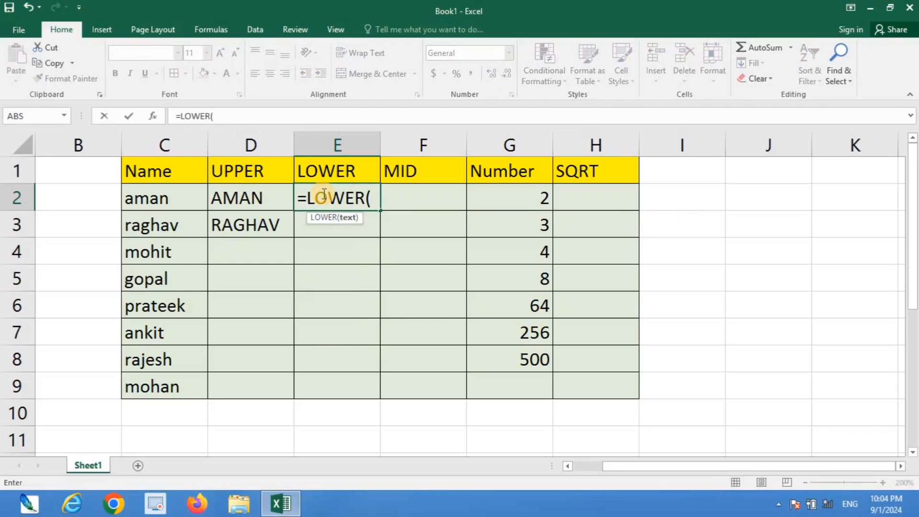
type("c2")
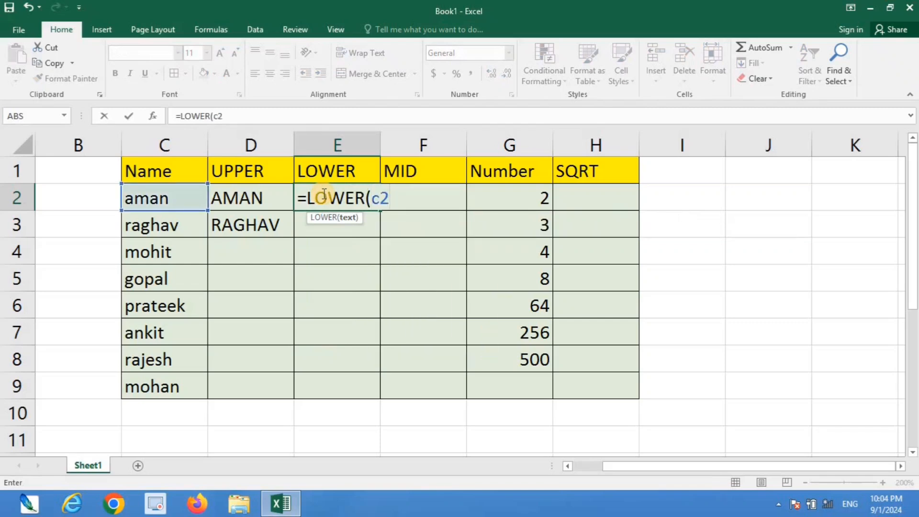
type(")")
key("Return")
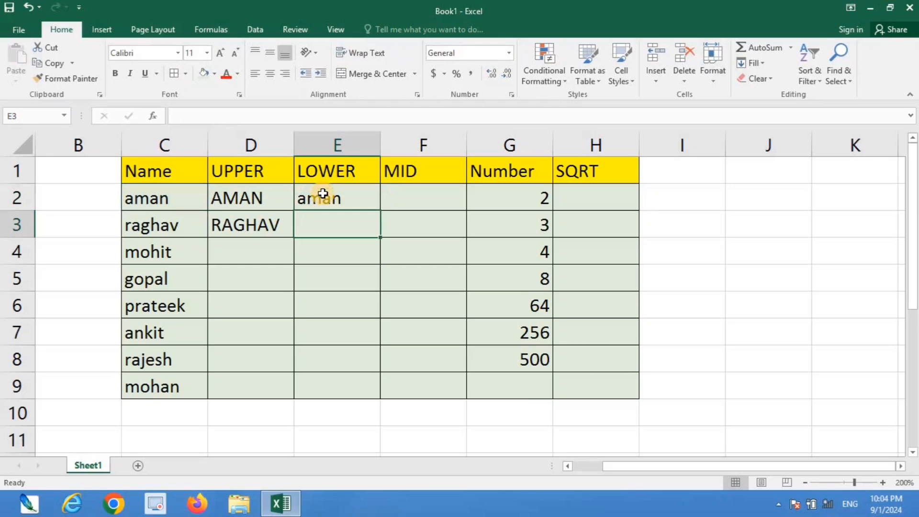
Enter =LOWER(D3) in E3 to turn RAGHAV into raghav
type("=l")
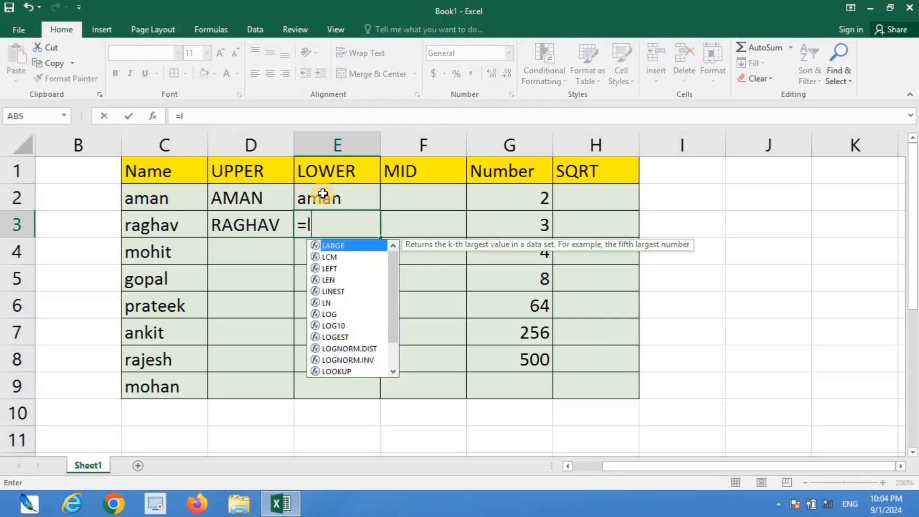
type("ower")
key("Tab")
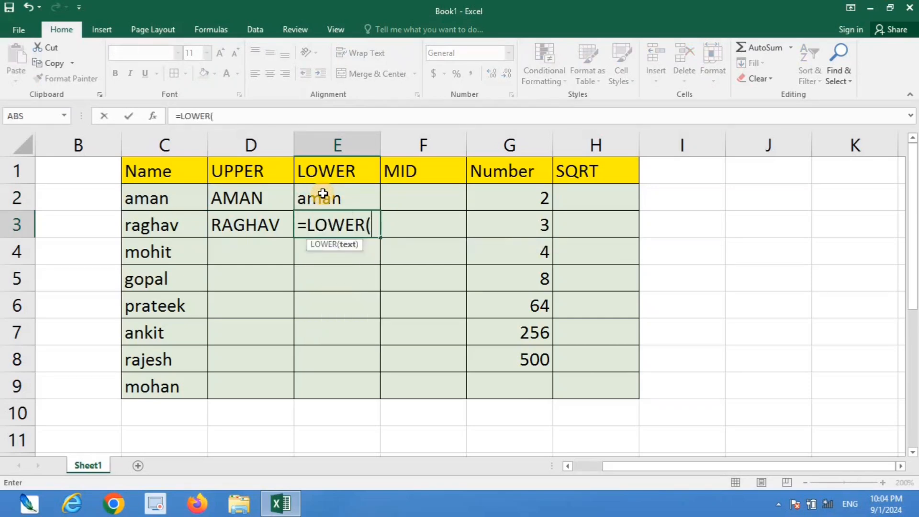
left_click(243, 219)
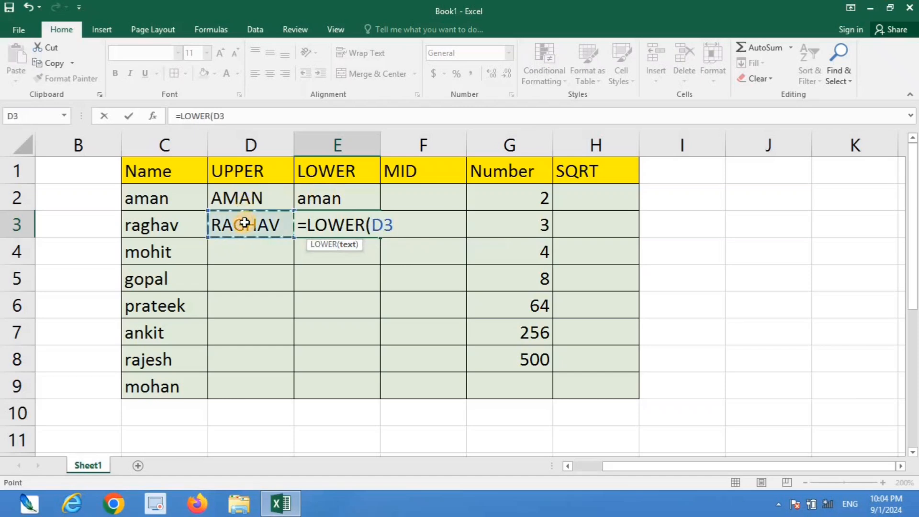
type(")")
key("Return")
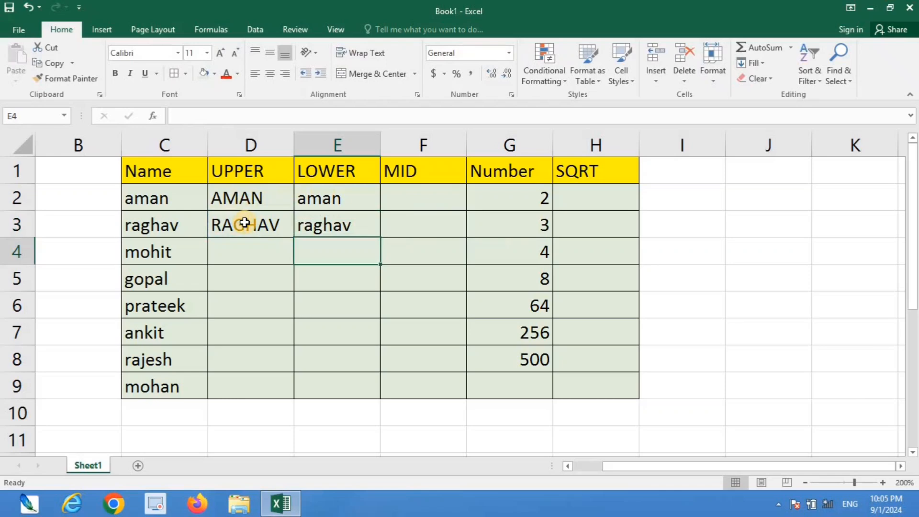
Enter =MID(C5,3,3) in F5 so gopal yields pal
key("Right")
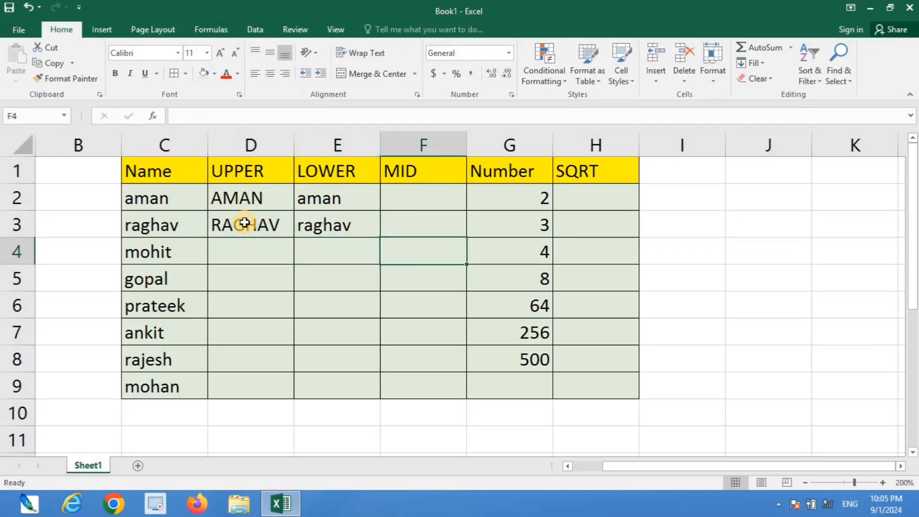
key("Up")
key("Up")
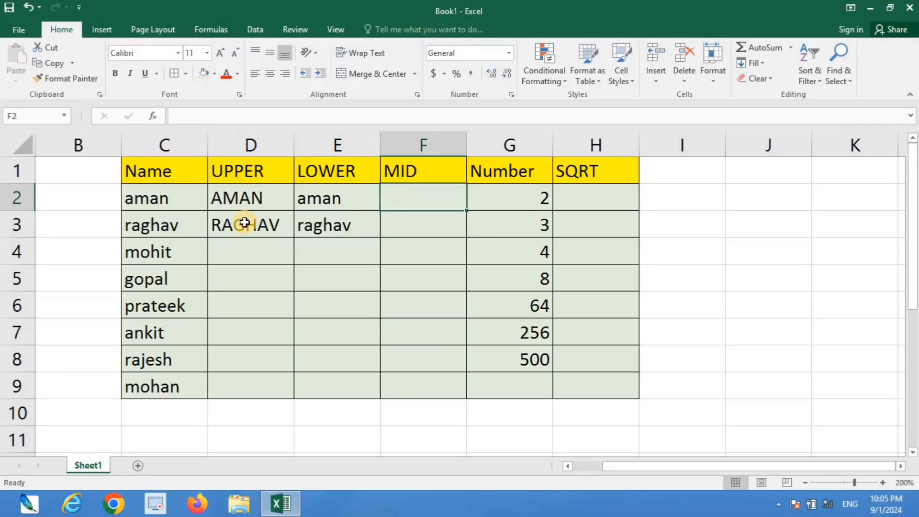
key("Down")
key("Down")
key("Down")
key("Down")
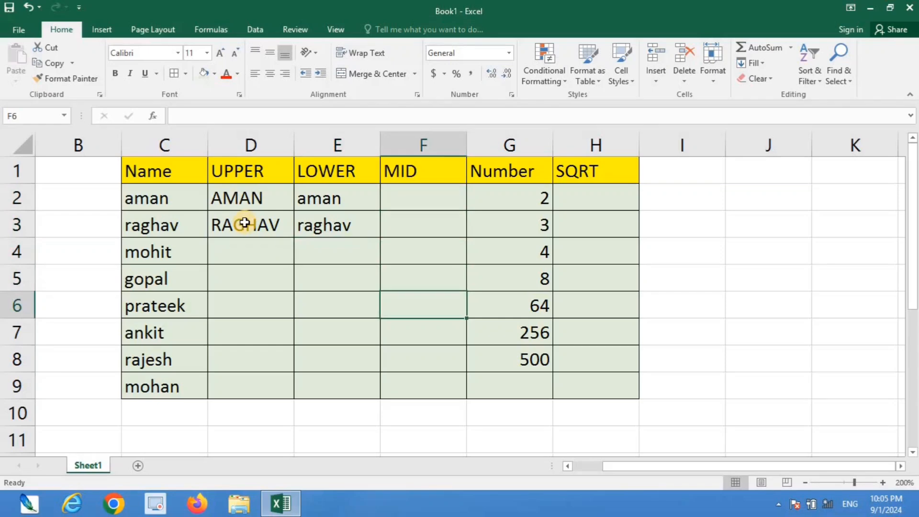
key("Up")
type("=mi")
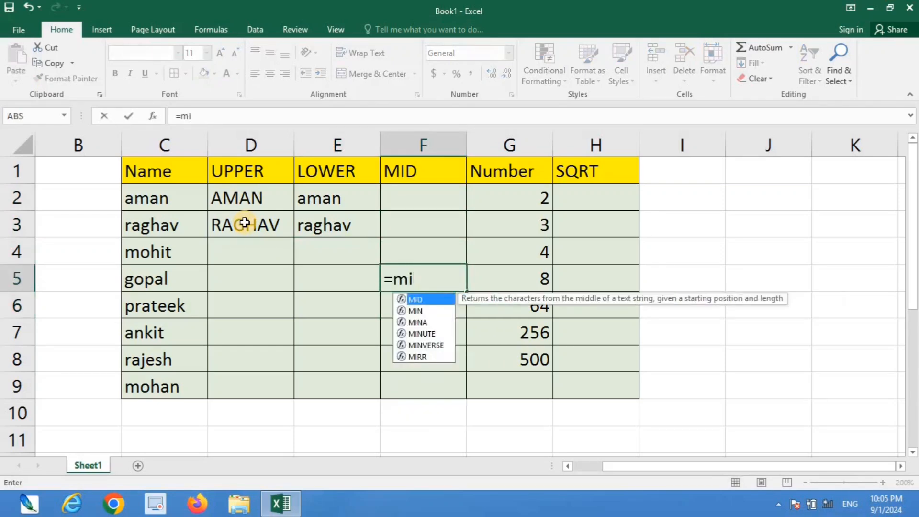
type("d")
key("Tab")
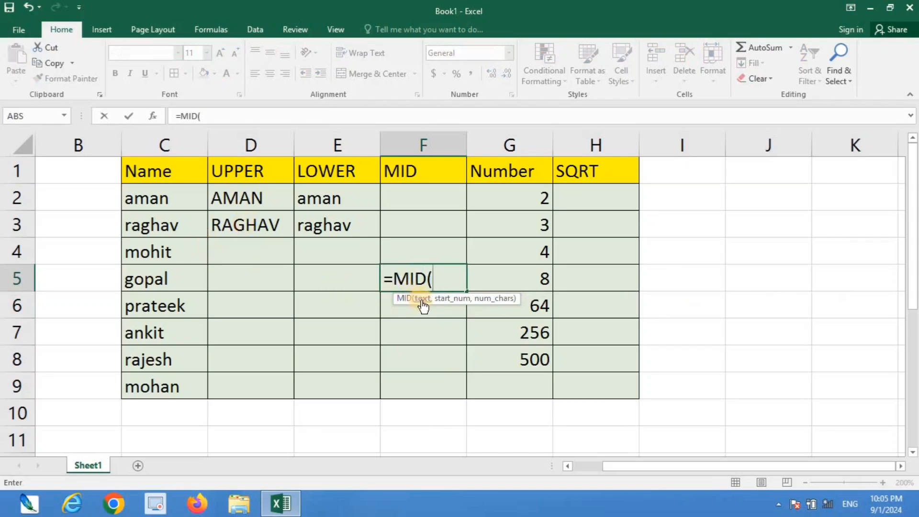
left_click(151, 280)
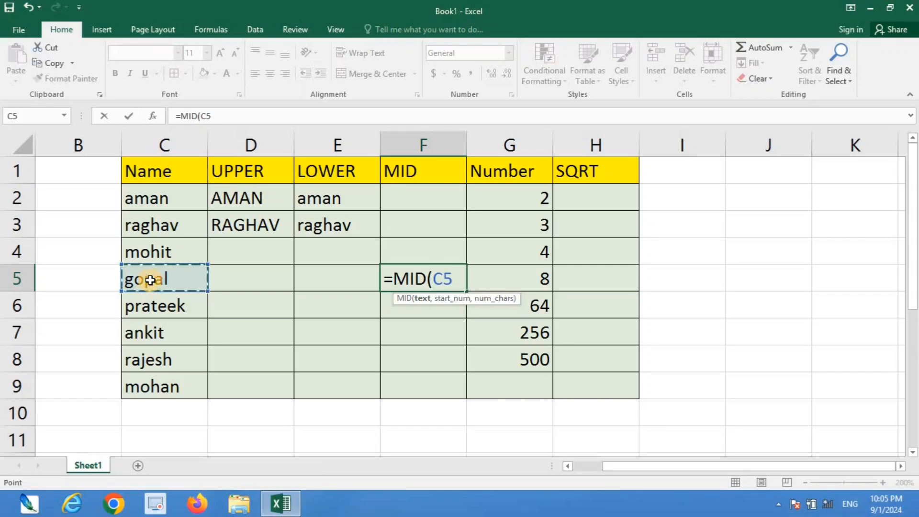
type(",")
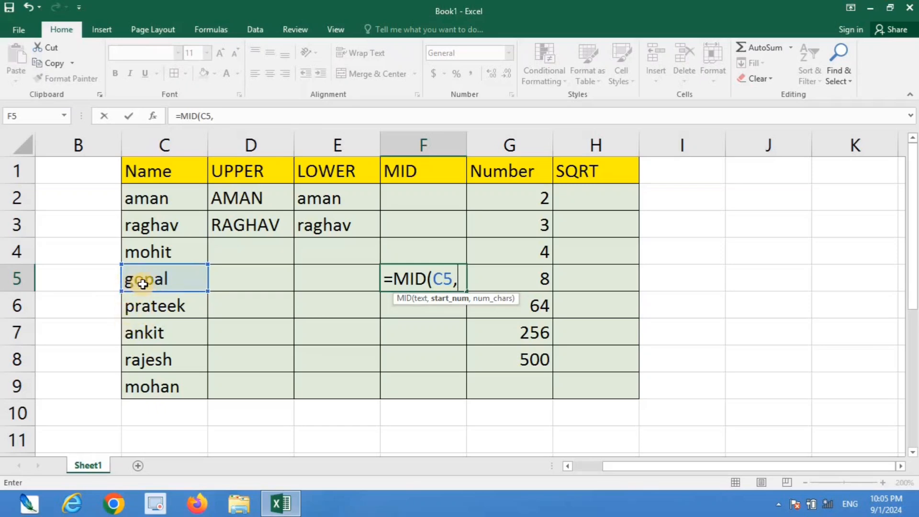
type("3,")
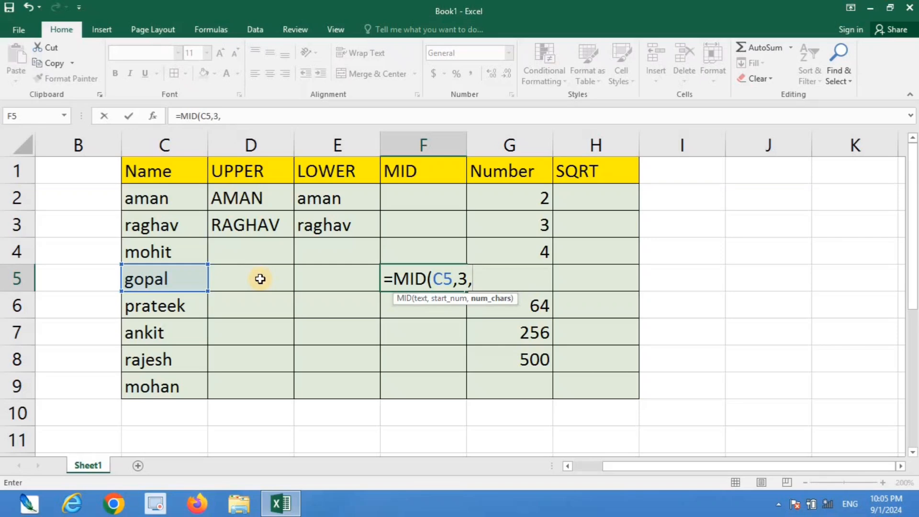
type("3)")
key("Return")
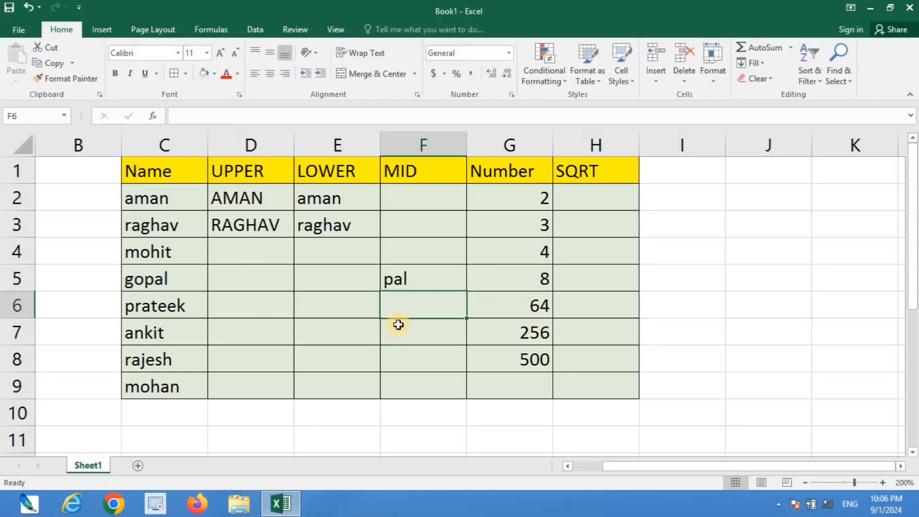
Start a MID formula in F6 on prateek's cell C6, which shows #NAME?
type("=")
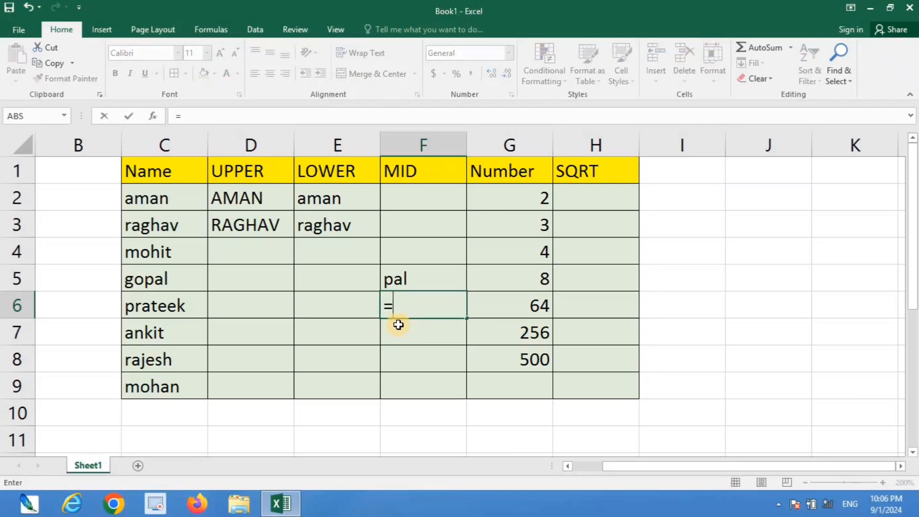
type("mid")
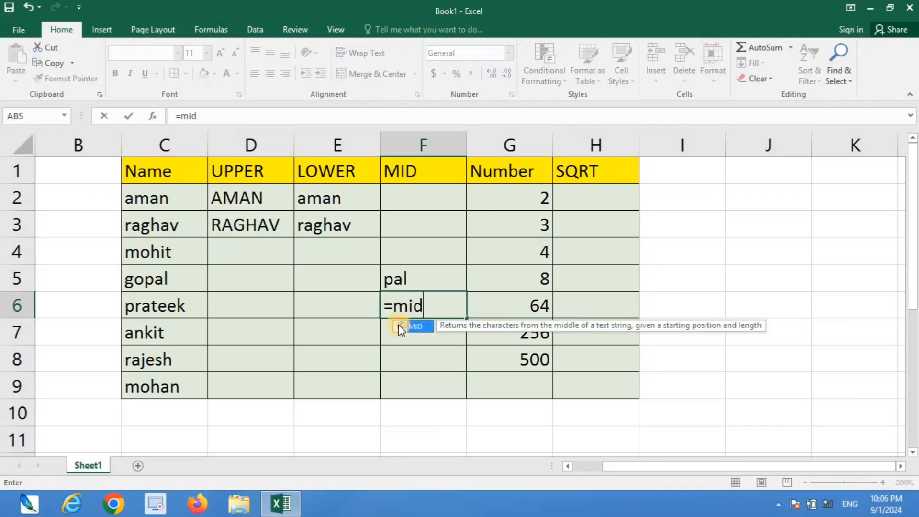
left_click(154, 307)
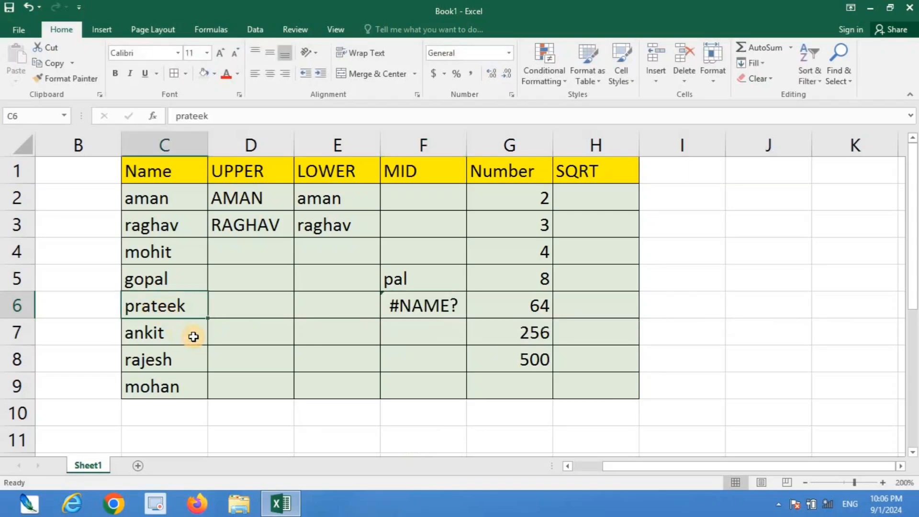
left_click(430, 312)
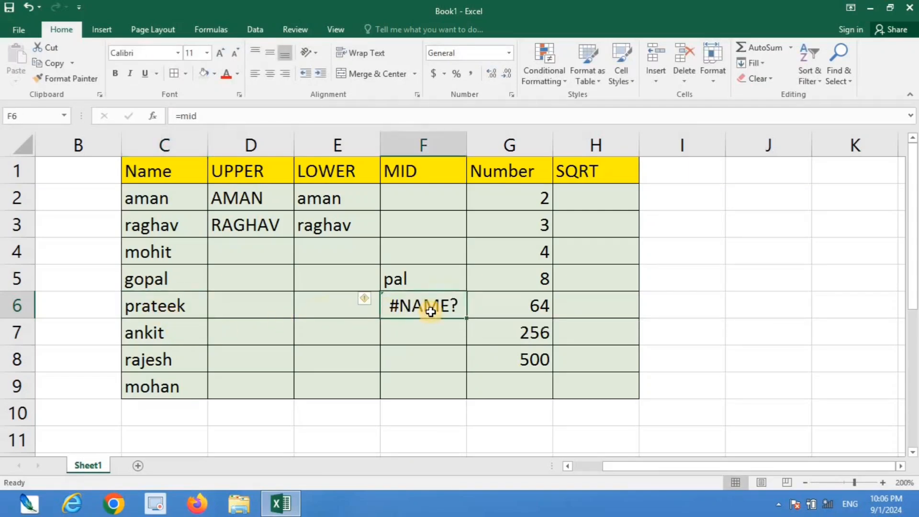
double_click(430, 311)
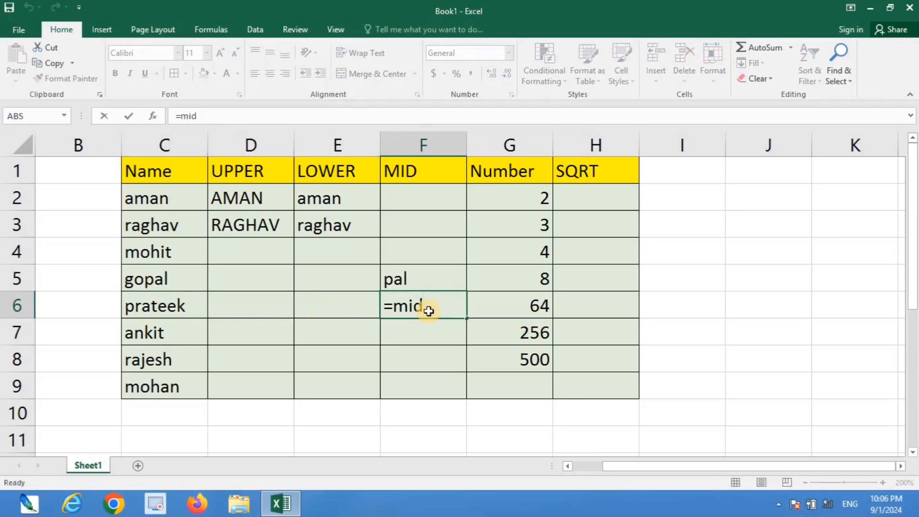
key("Tab")
Correct F6 to =mid(C6,4,4) so it shows teek
left_click(428, 311)
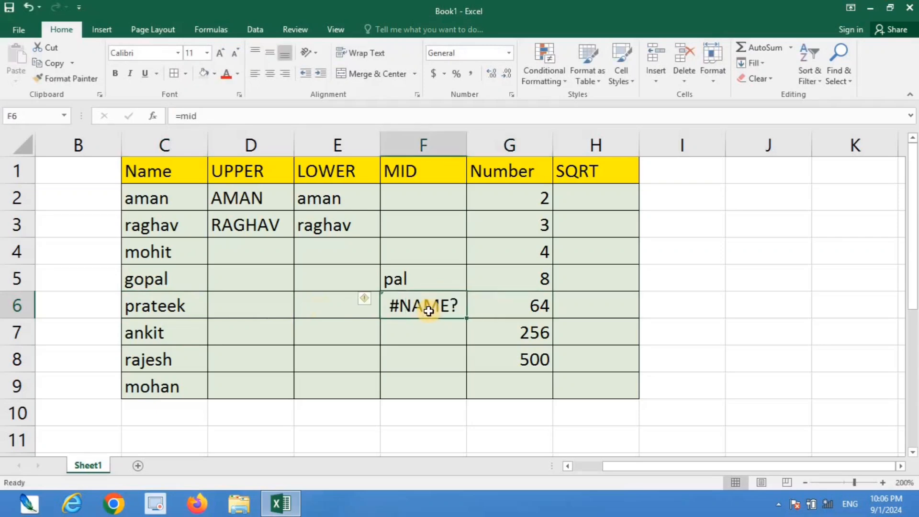
double_click(428, 311)
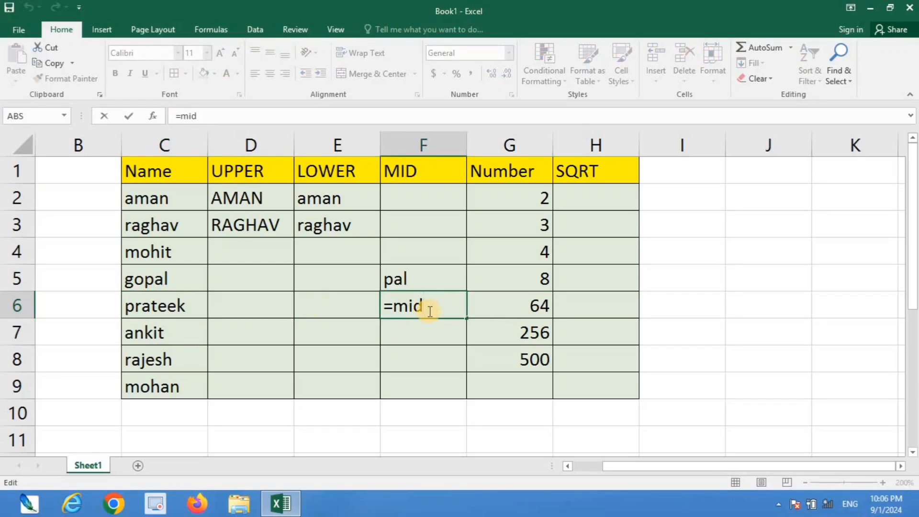
type("(")
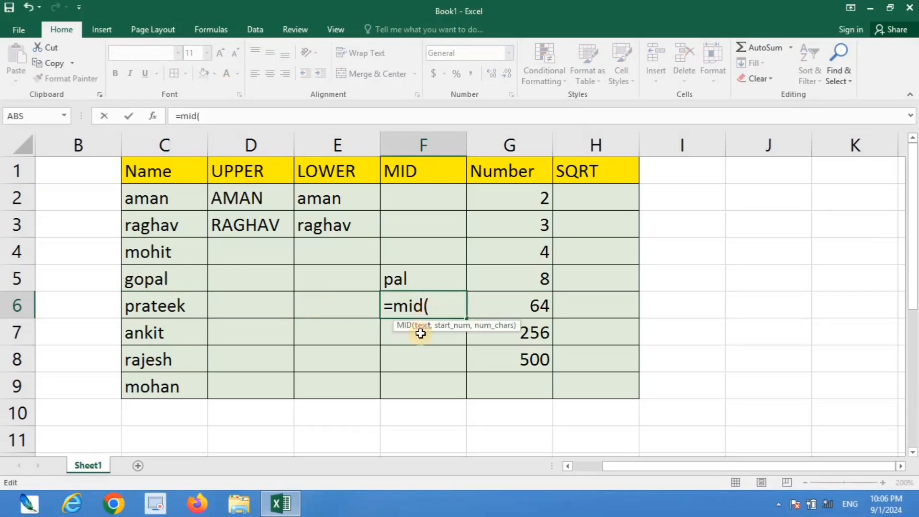
left_click(159, 305)
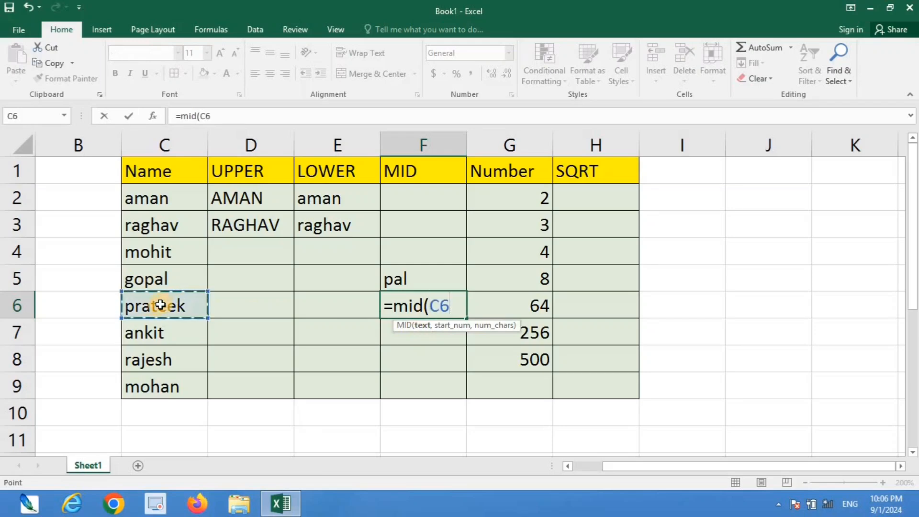
type(",")
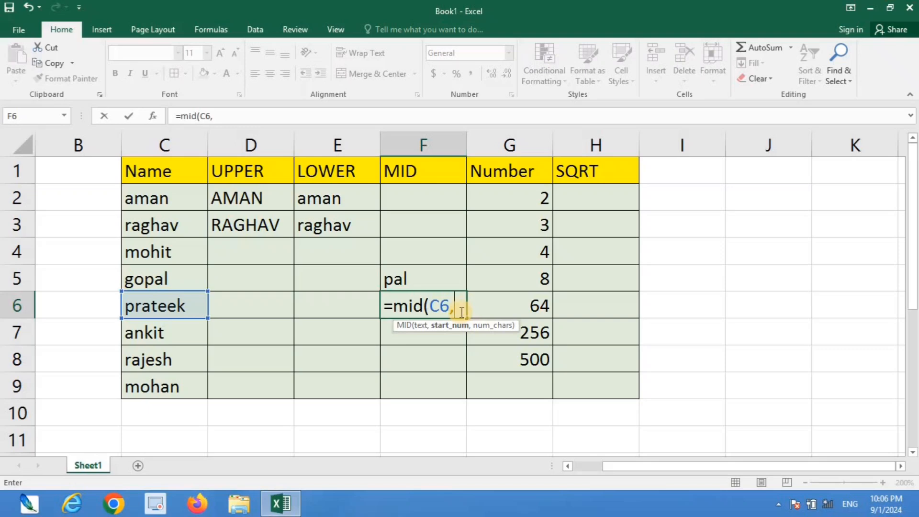
type("4,")
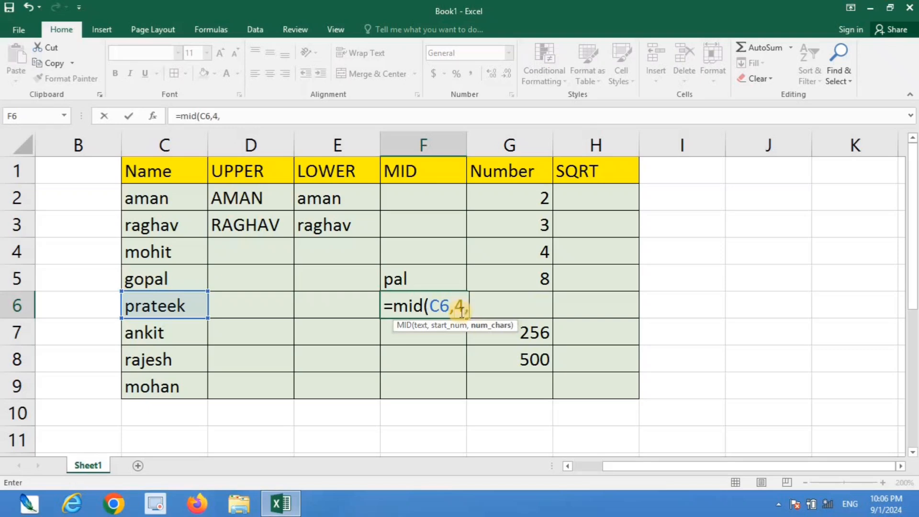
type("4)")
key("Return")
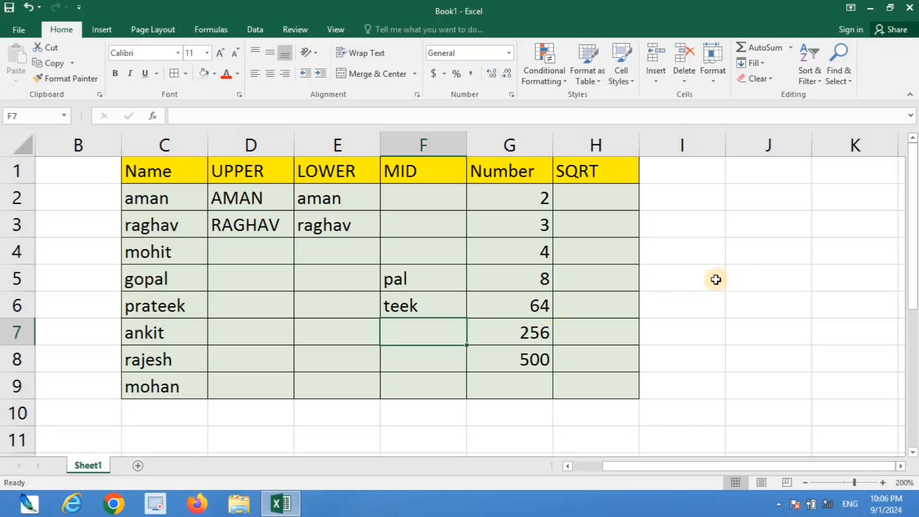
left_click(695, 284)
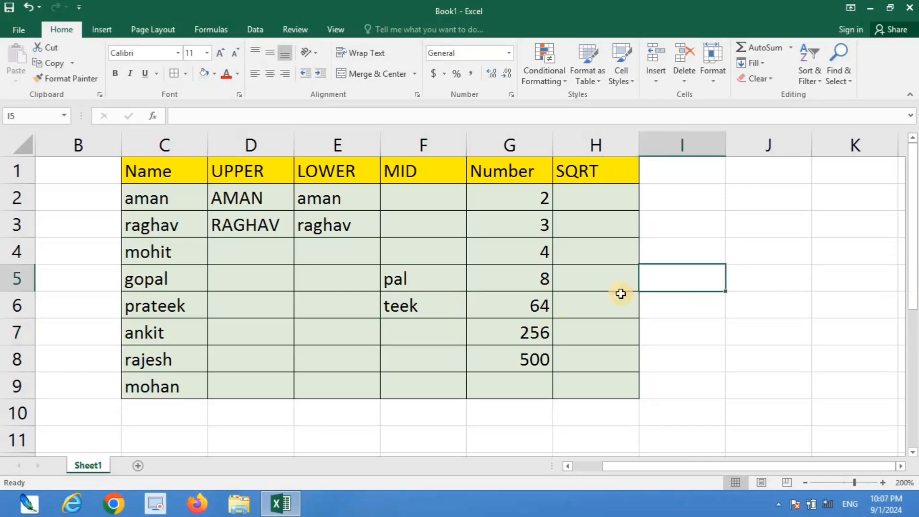
left_click(281, 309)
type("3")
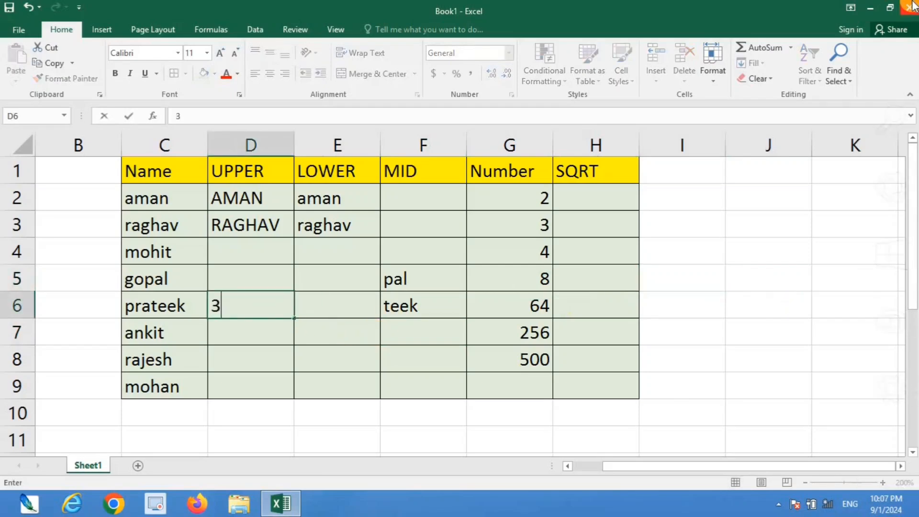
type("6215")
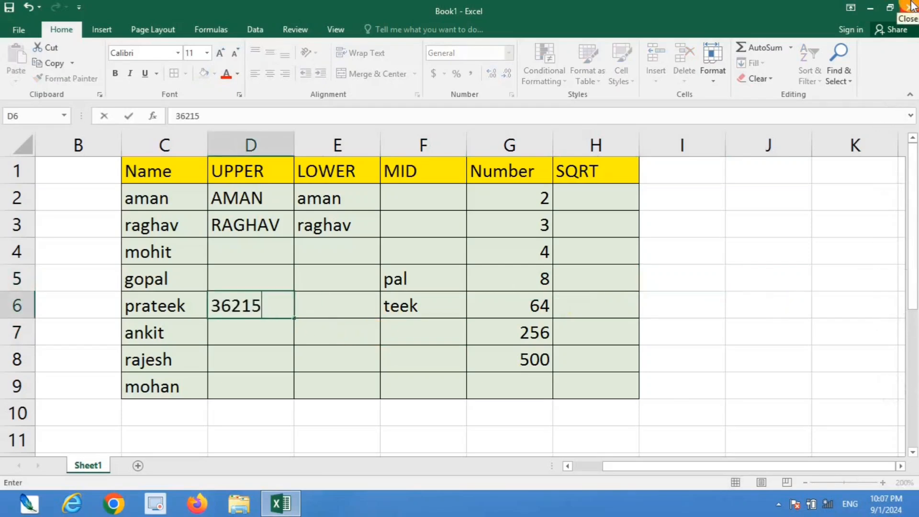
type("48475")
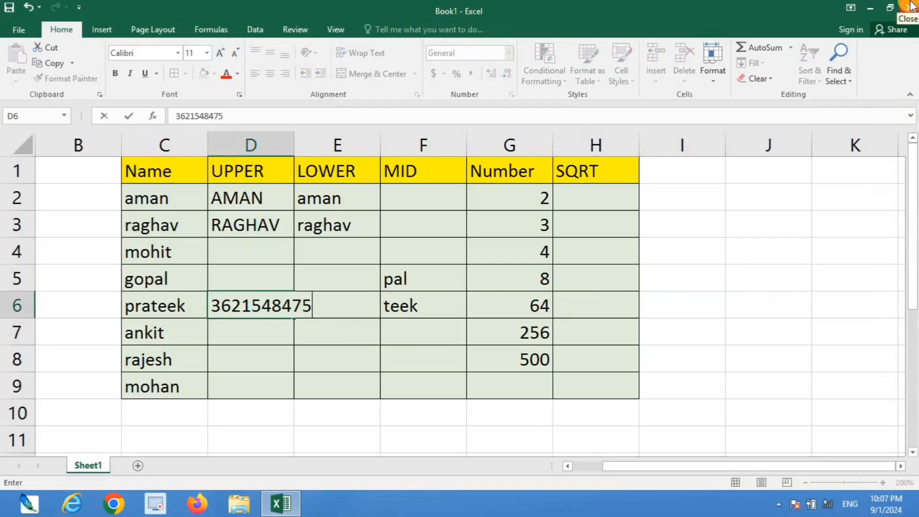
key("Return")
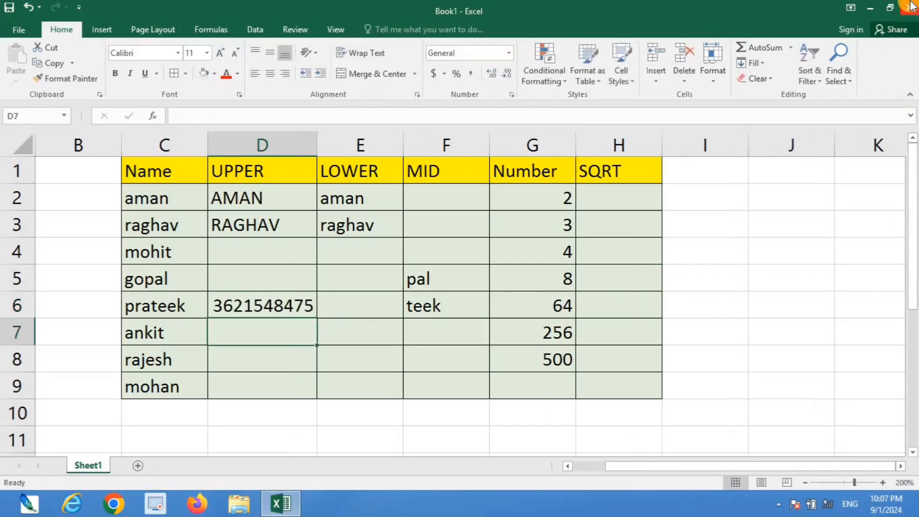
Enter =MID(D6,4,5) in F7 to extract 15484
left_click(433, 331)
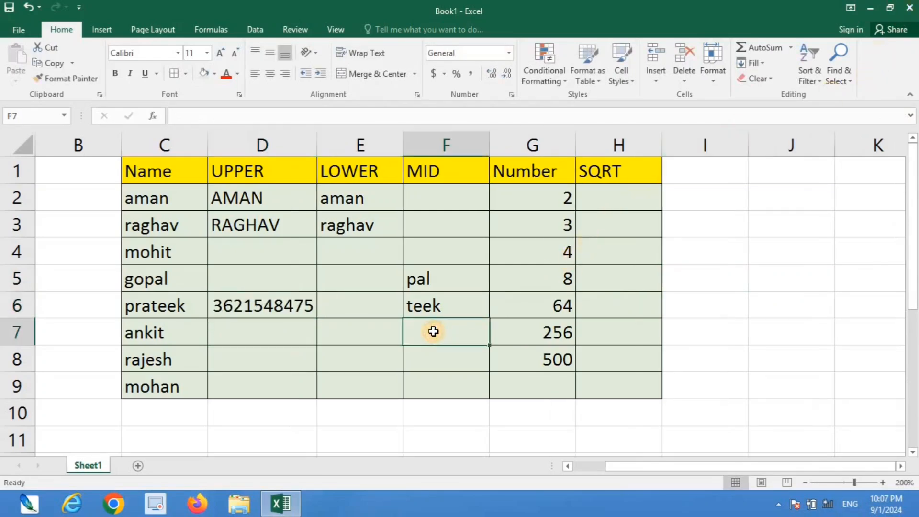
type("=mid")
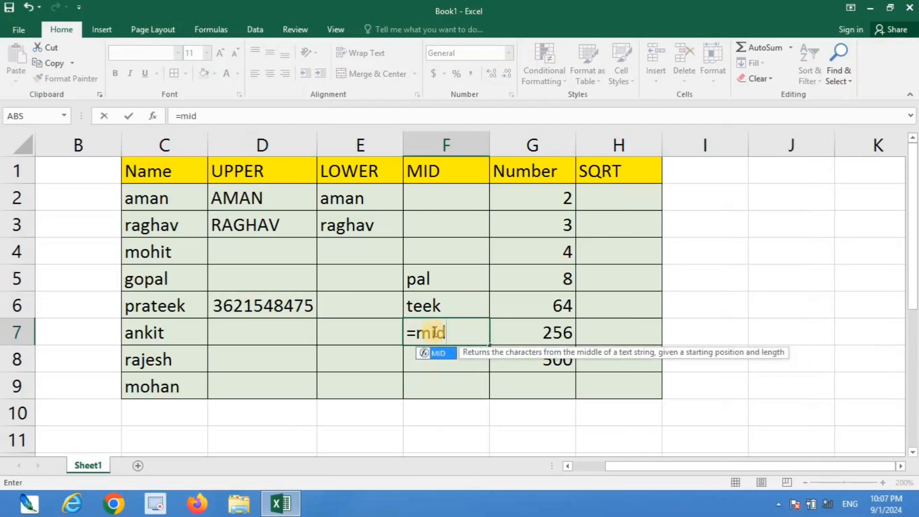
key("Tab")
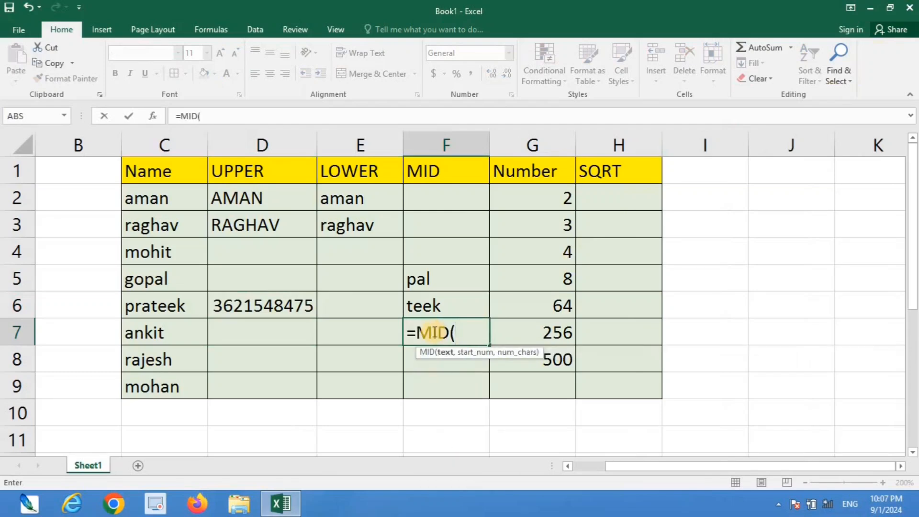
left_click(256, 309)
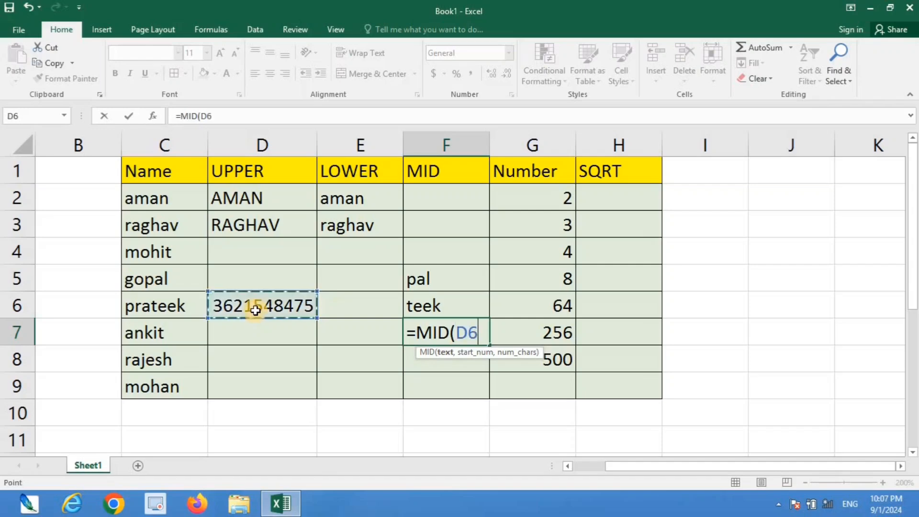
type(",")
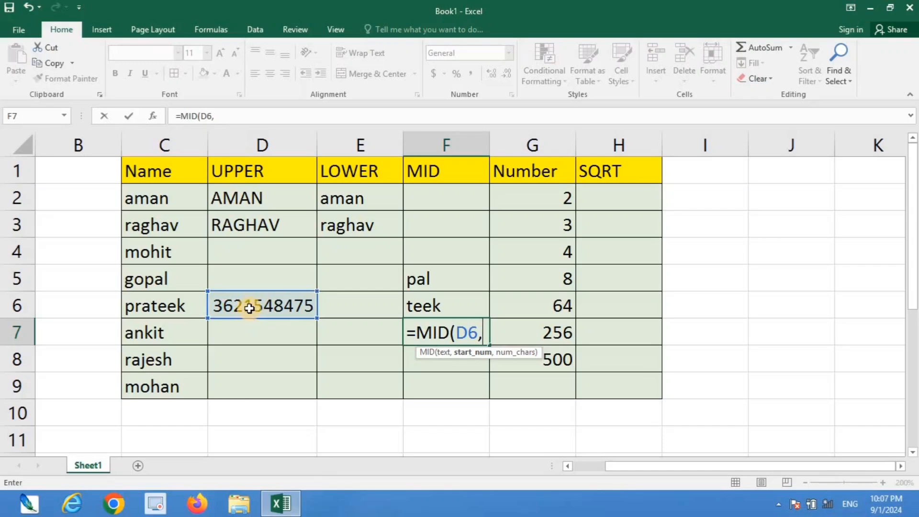
type("4,")
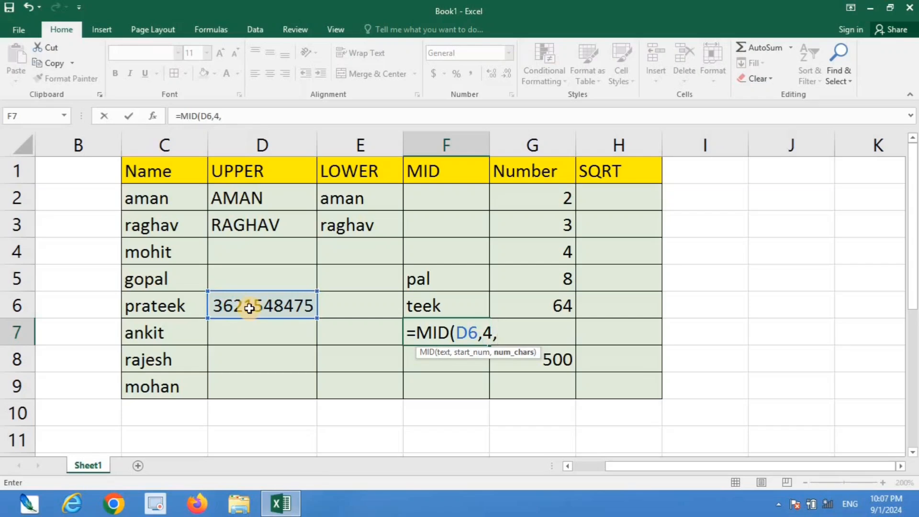
type("5)")
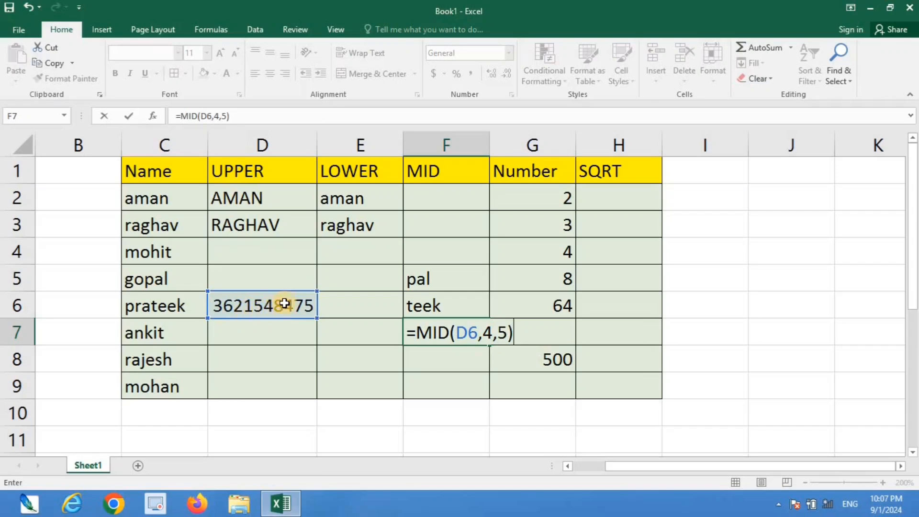
key("Return")
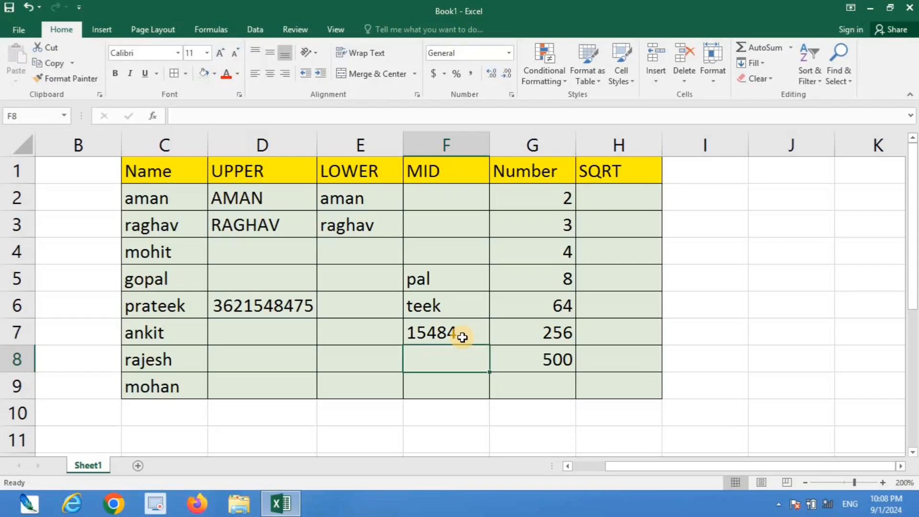
Enter =SQRT(G2) in H2, giving 1.41421
left_click(625, 198)
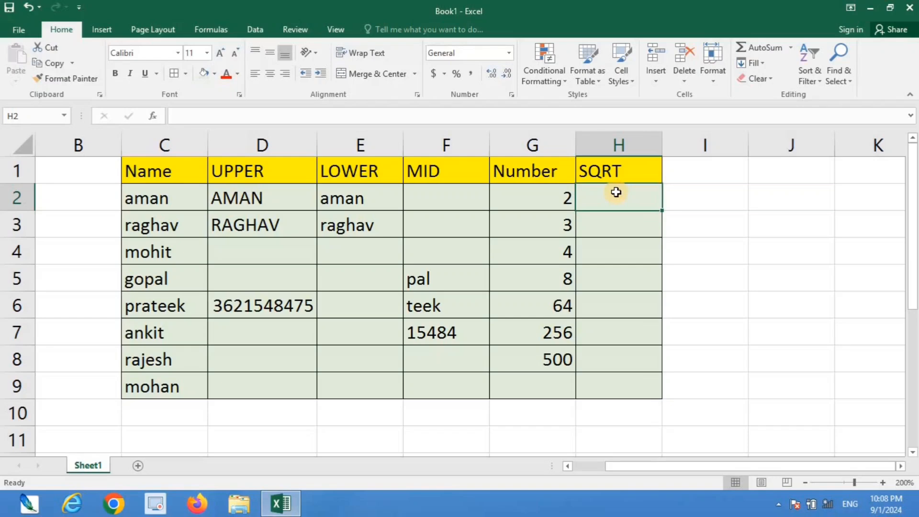
type("=")
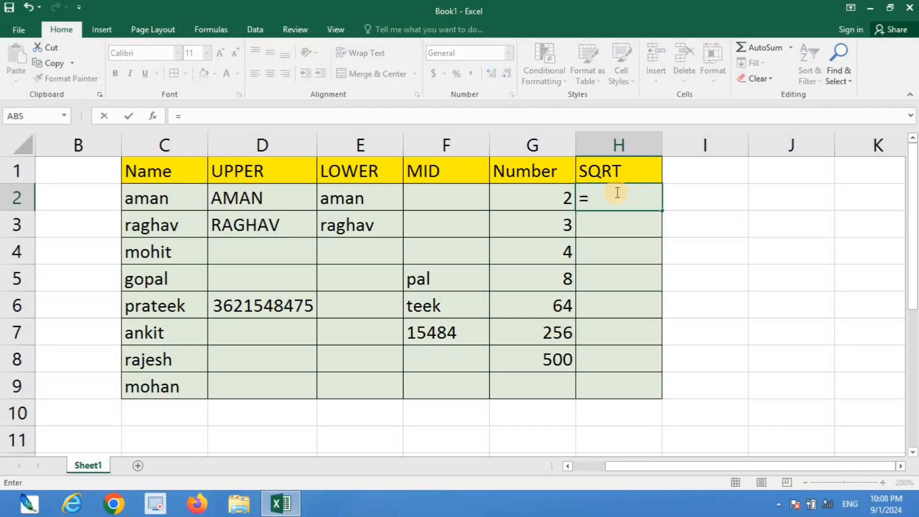
type("sqrt")
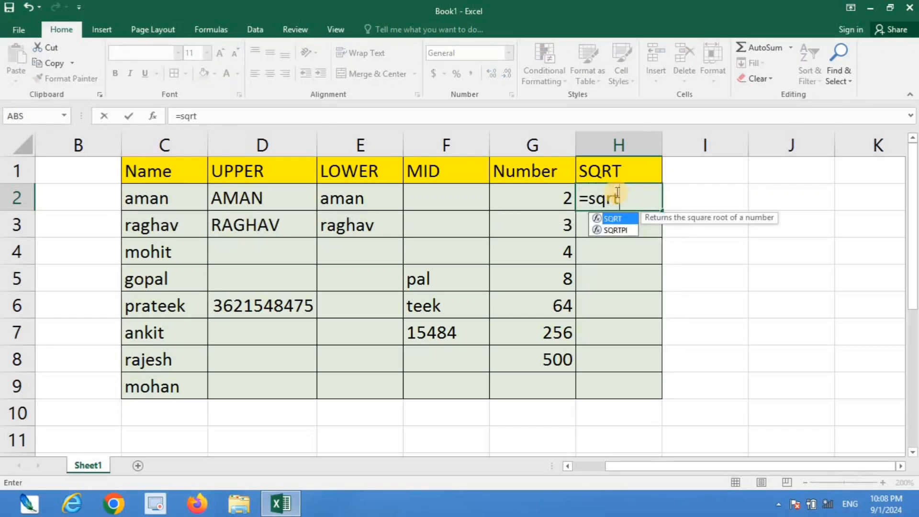
key("Tab")
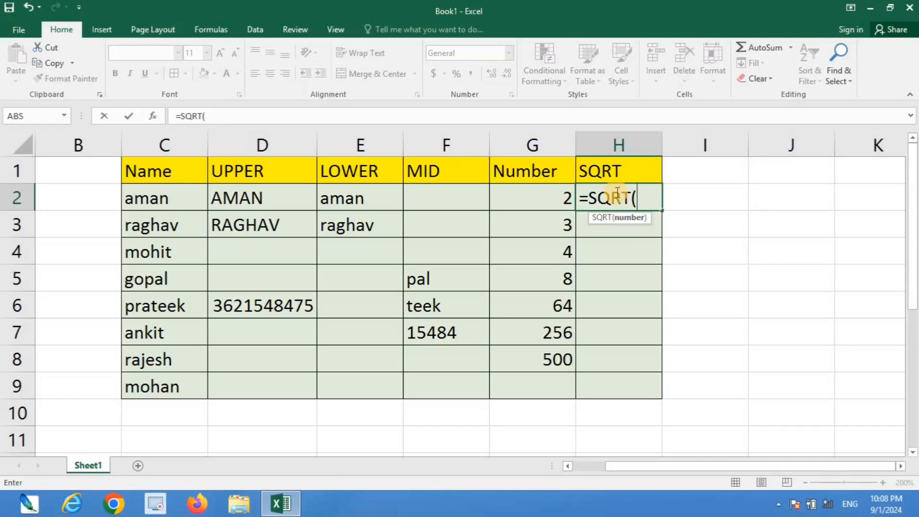
left_click(536, 199)
type(")")
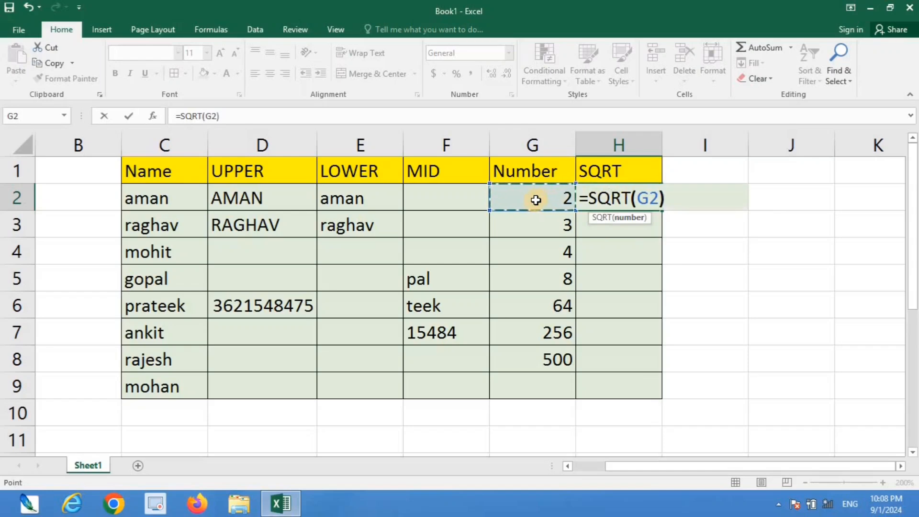
key("Return")
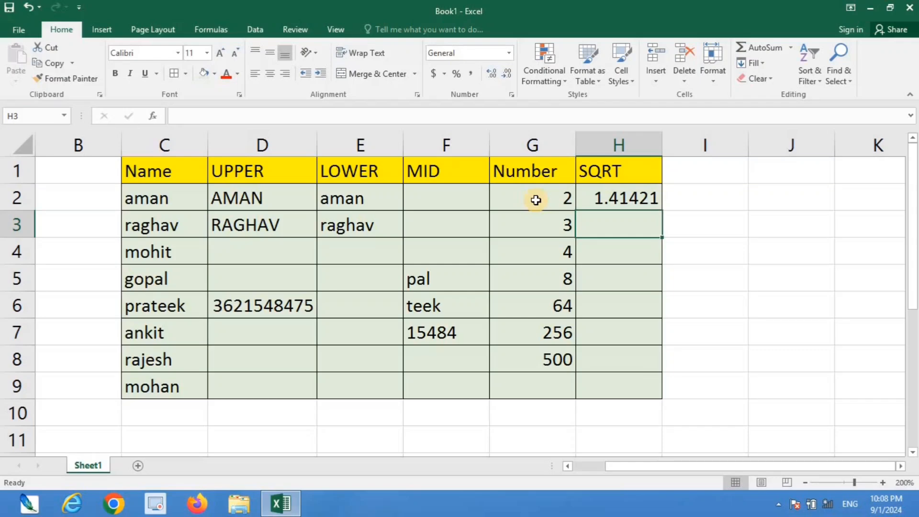
Enter =SQRT(G3) in H3, giving 1.73205
type("=")
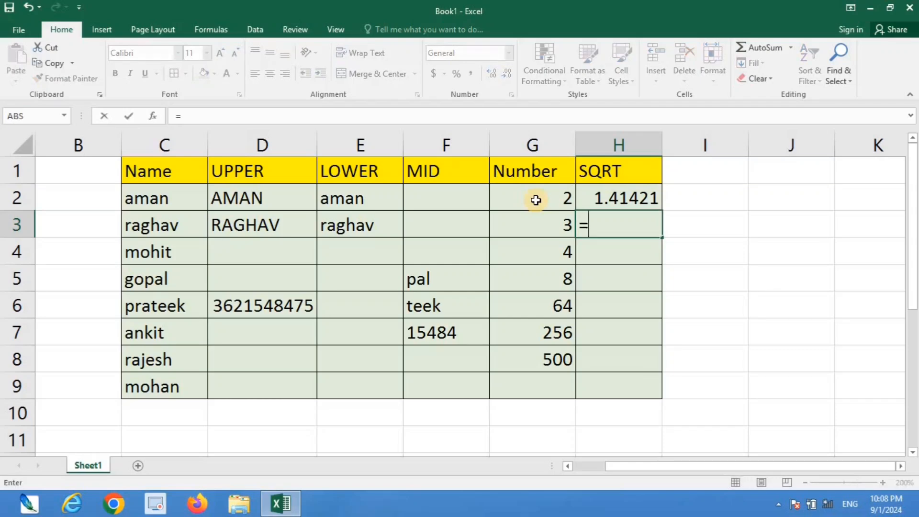
type("sqrt")
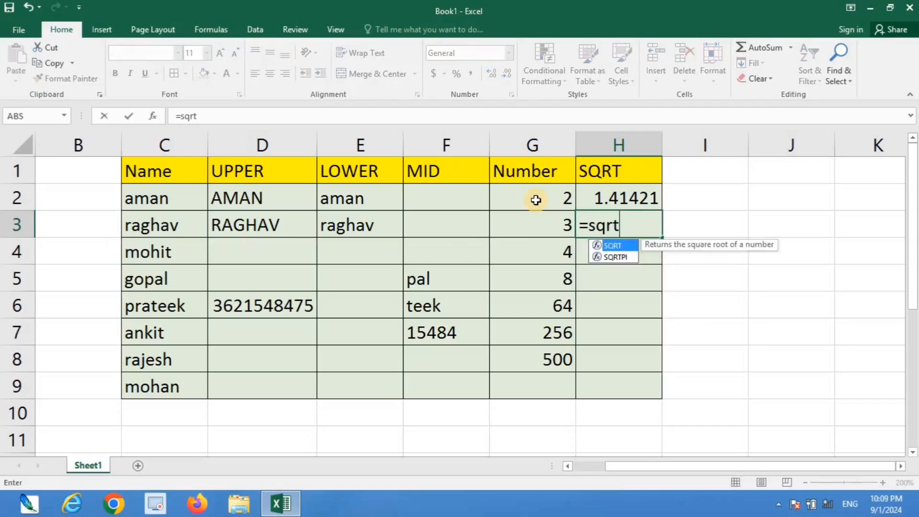
key("Tab")
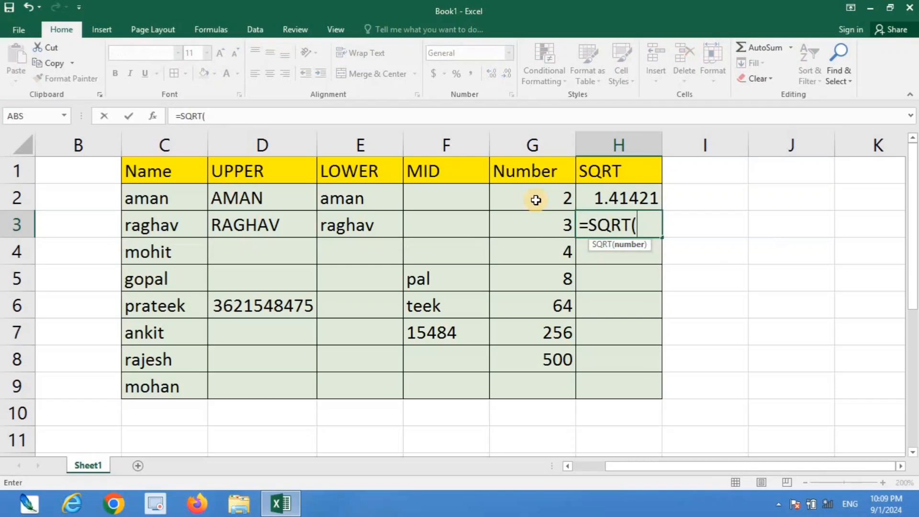
left_click(527, 228)
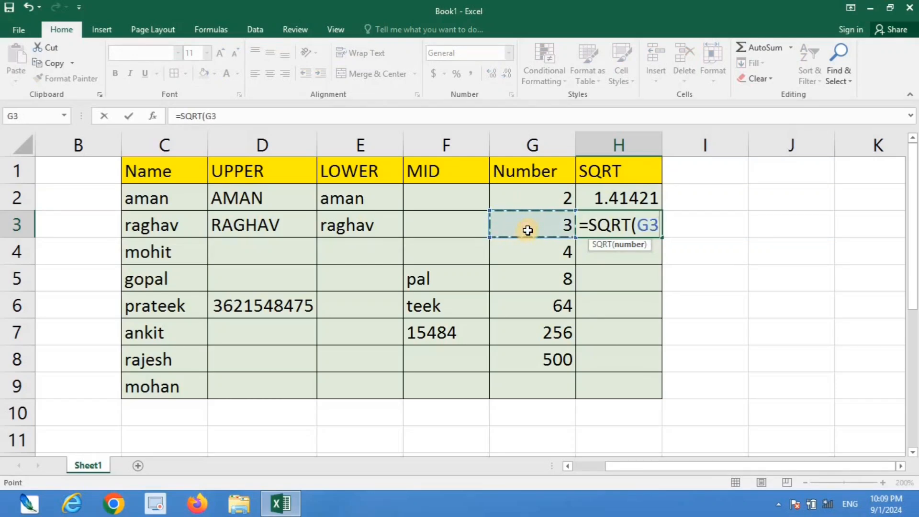
type(")")
key("Return")
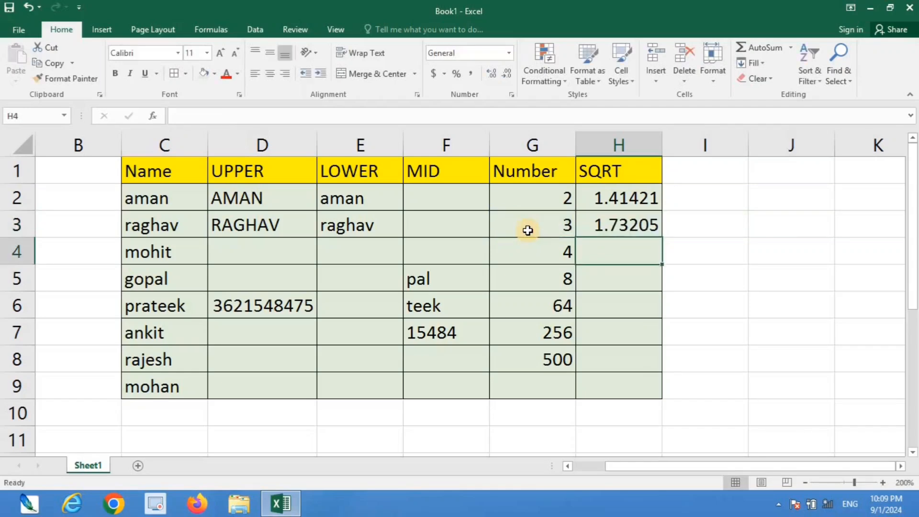
Enter =SQRT(100) in H4 so it shows 10
type("=")
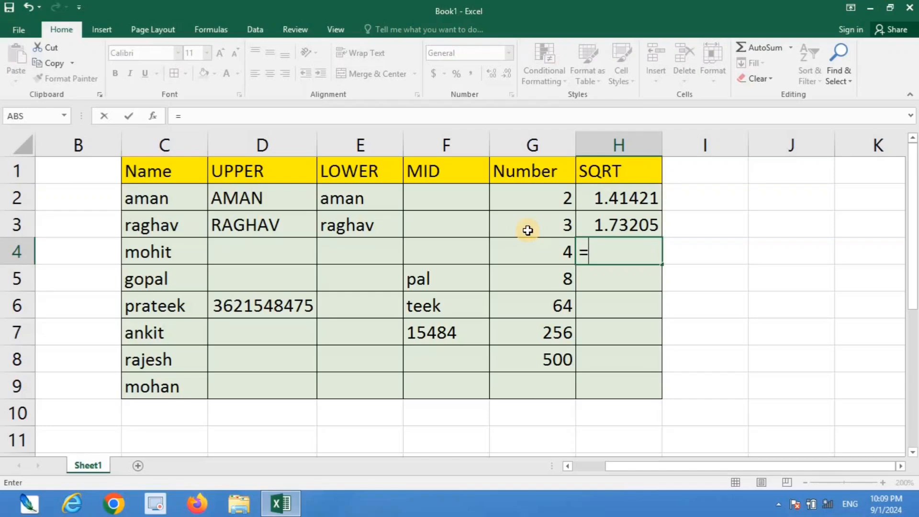
type("sqrt")
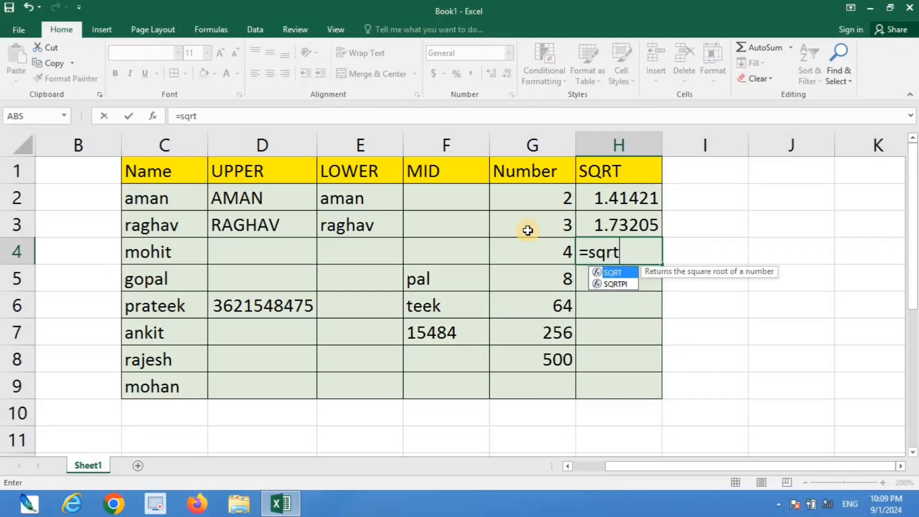
key("Tab")
type("1")
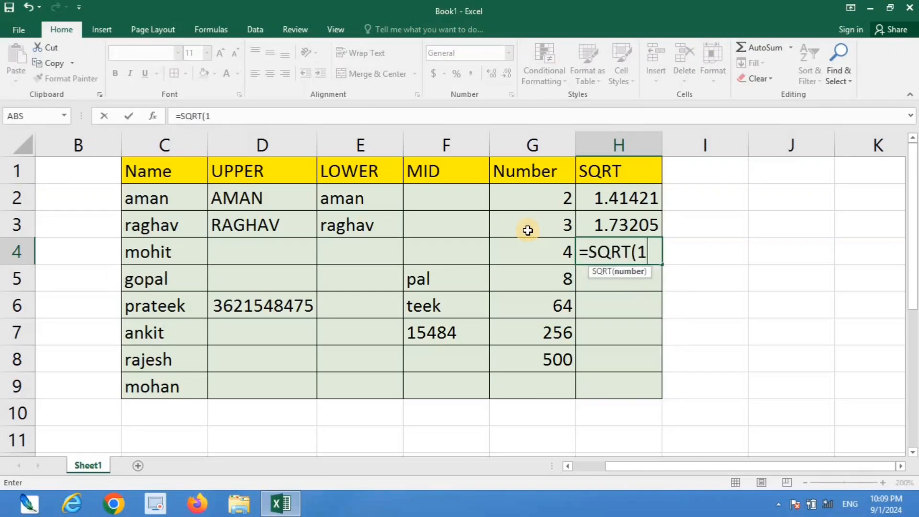
type("00)")
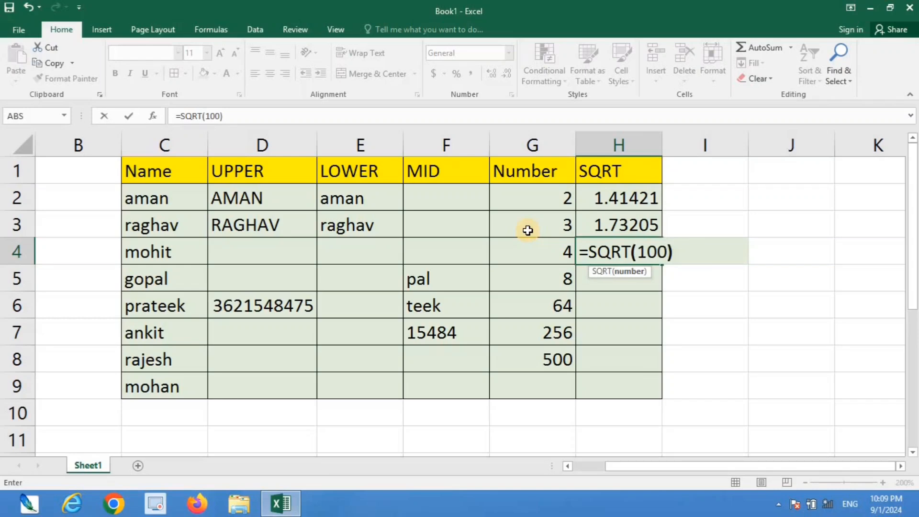
key("Return")
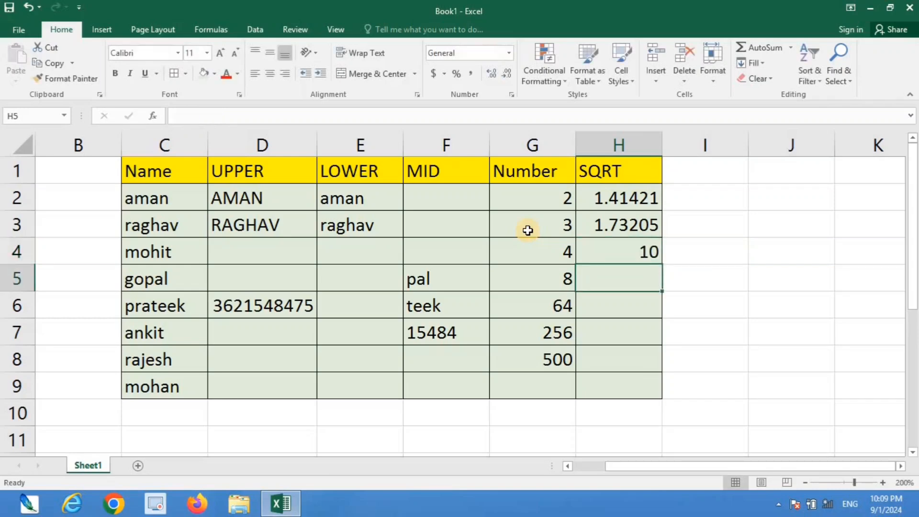
key("Down")
key("Down")
key("Down")
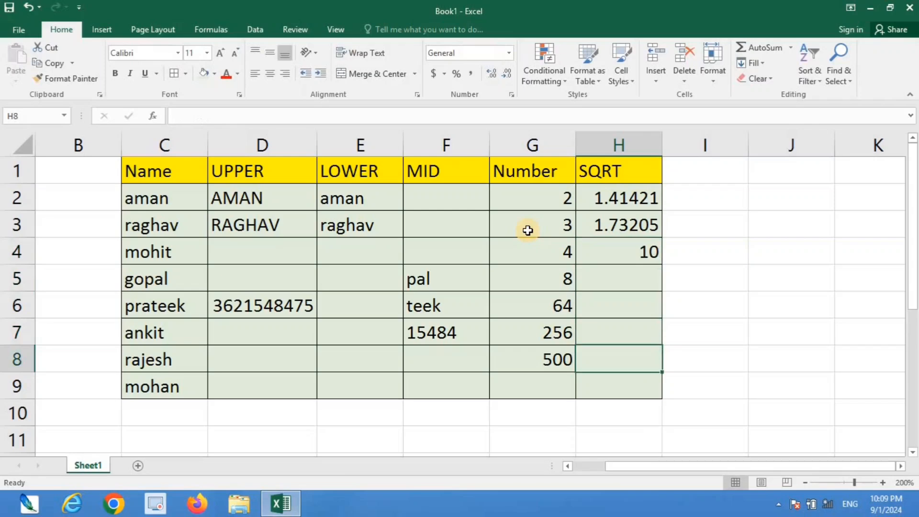
Enter =SQRT(G8) in H8, giving 22.3607 for 500
key("Up")
key("Down")
type("=s")
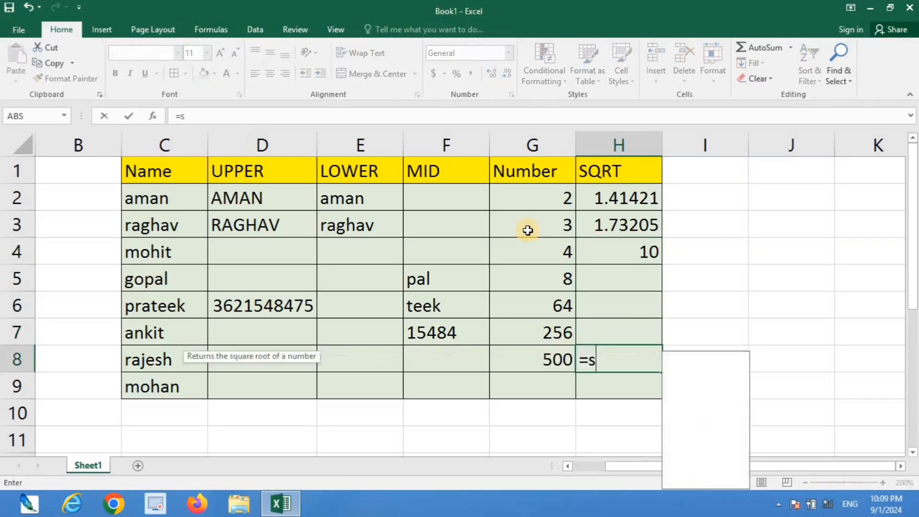
type("qrt")
key("Tab")
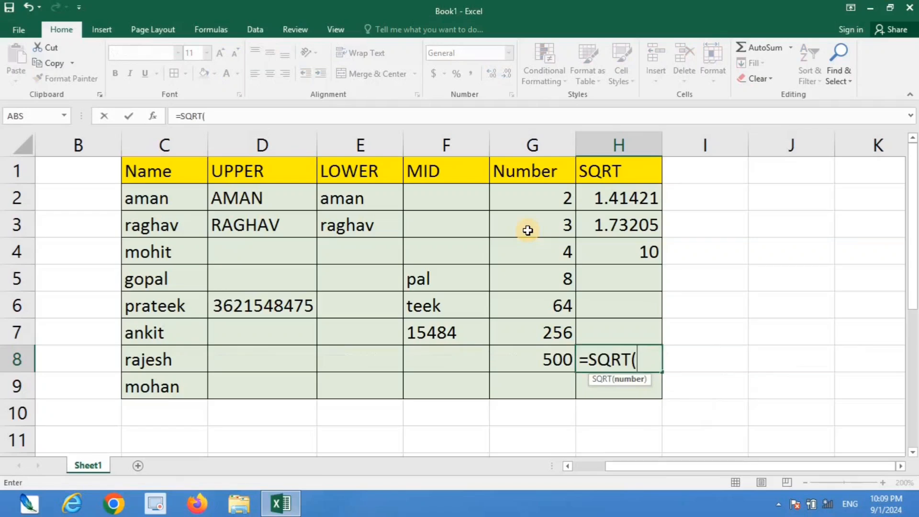
left_click(530, 356)
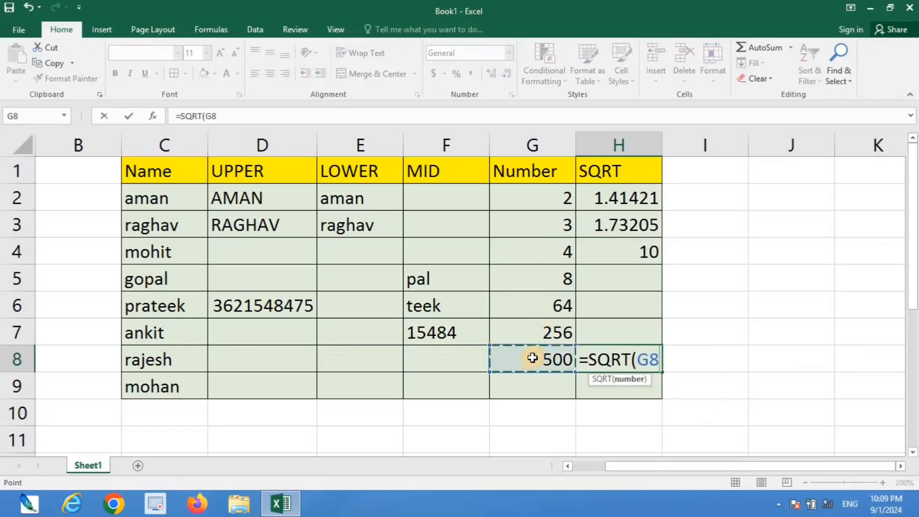
type(")")
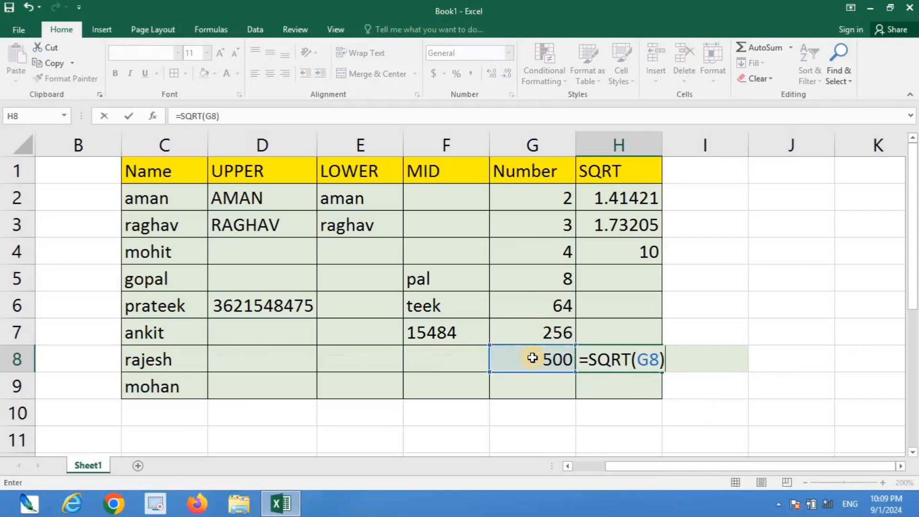
key("Return")
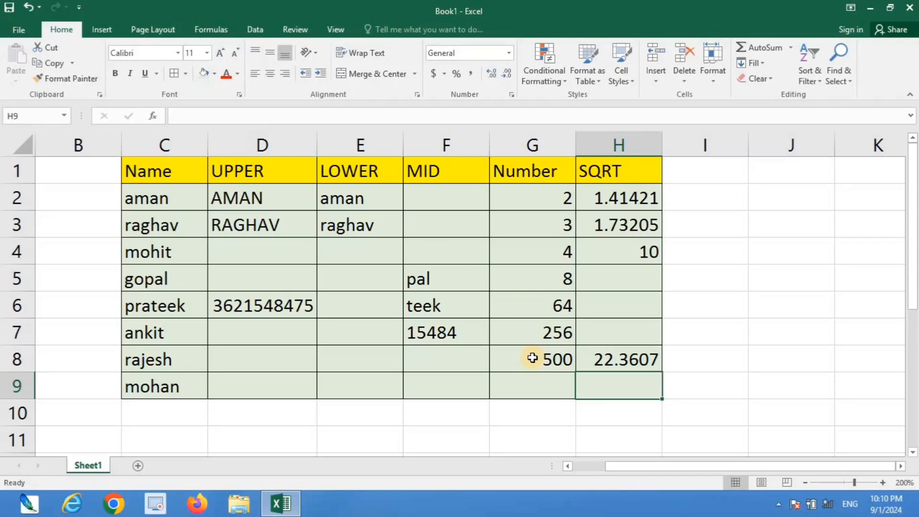
Close Excel and choose Don't Save to discard the workbook changes
mouse_move(911, 7)
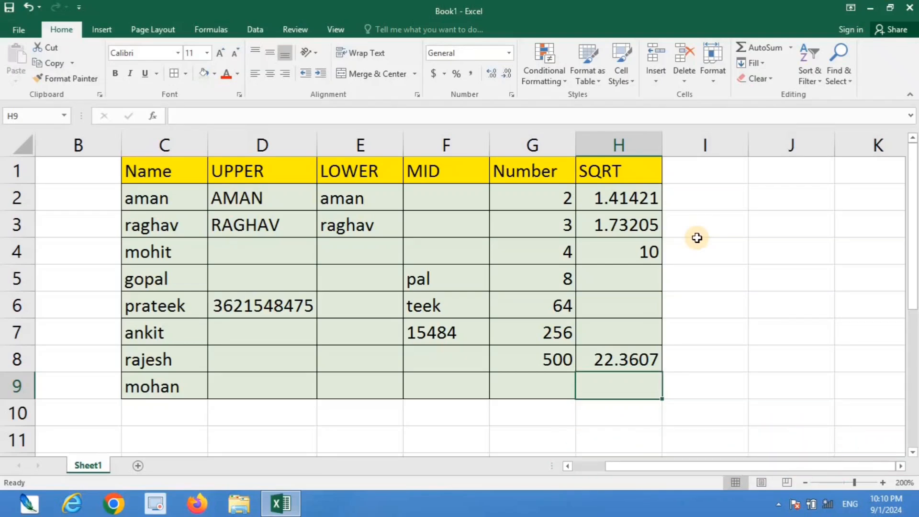
left_click(909, 7)
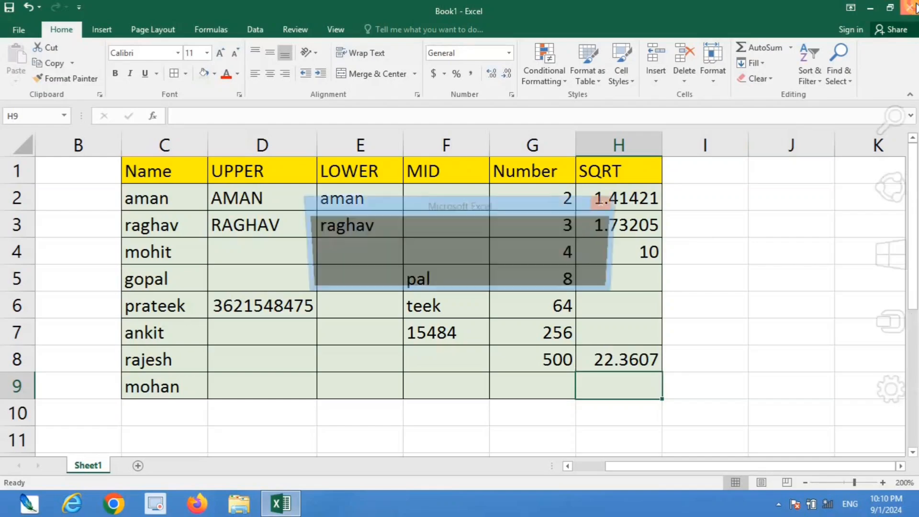
left_click(472, 278)
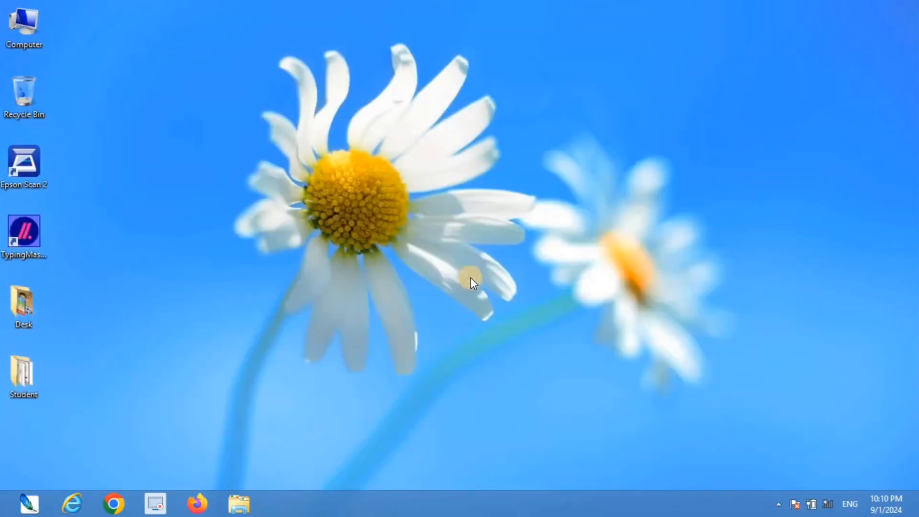